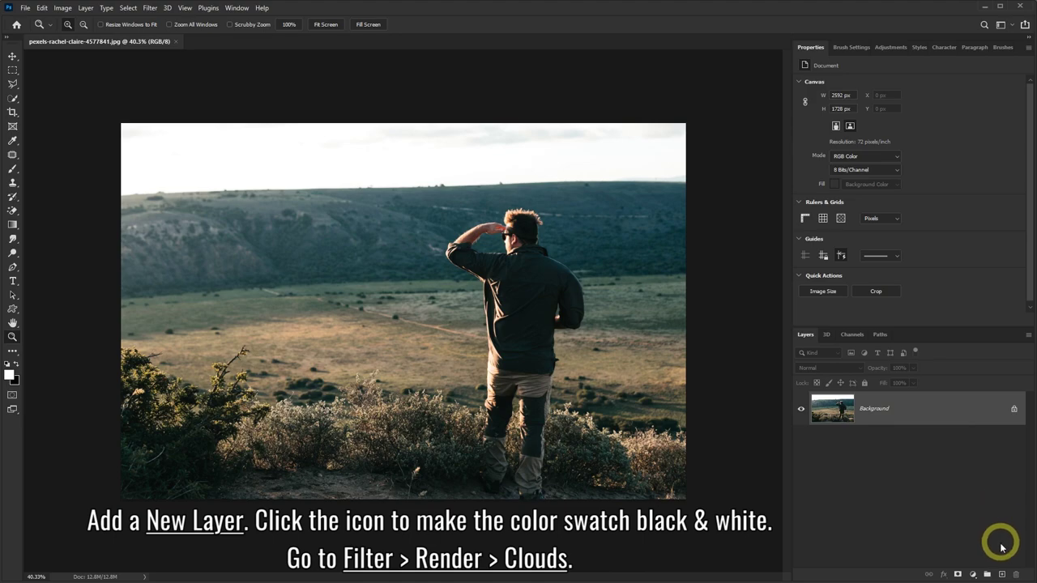
Add a new Layer 1 filled with rendered Clouds and set it to Screen blend mode.
click(1002, 576)
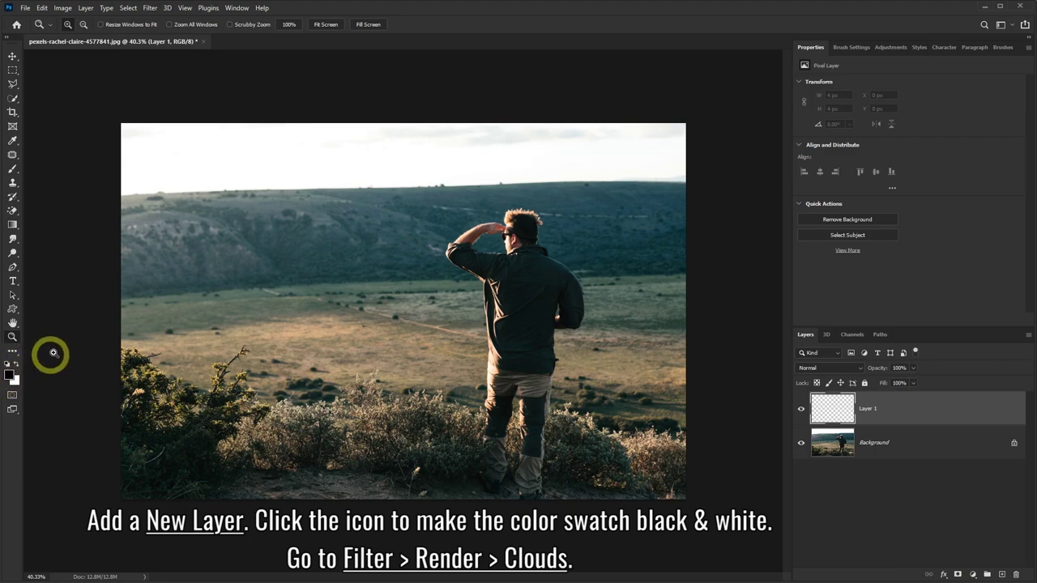
click(150, 8)
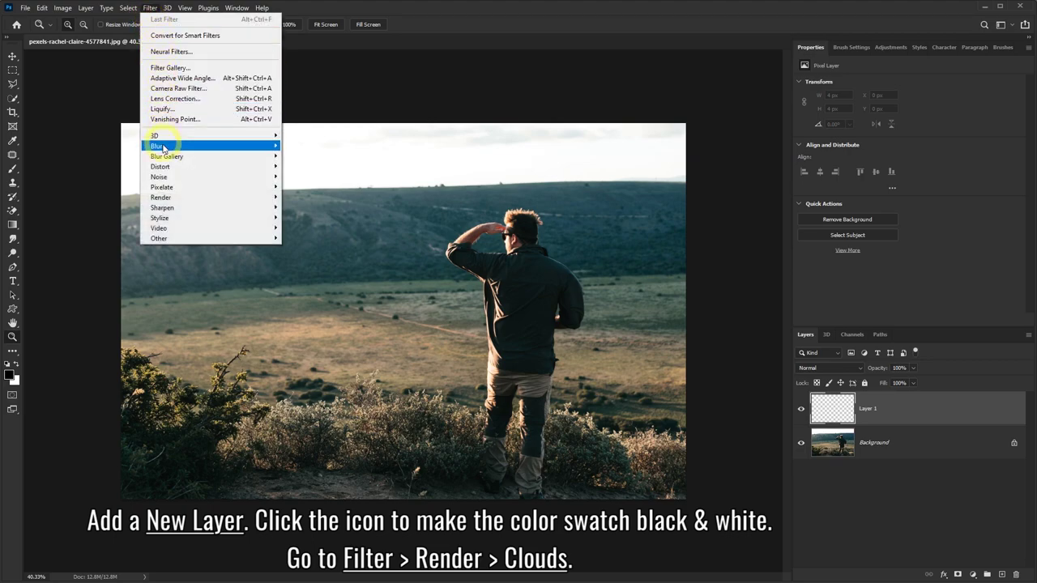
mouse_move(211, 198)
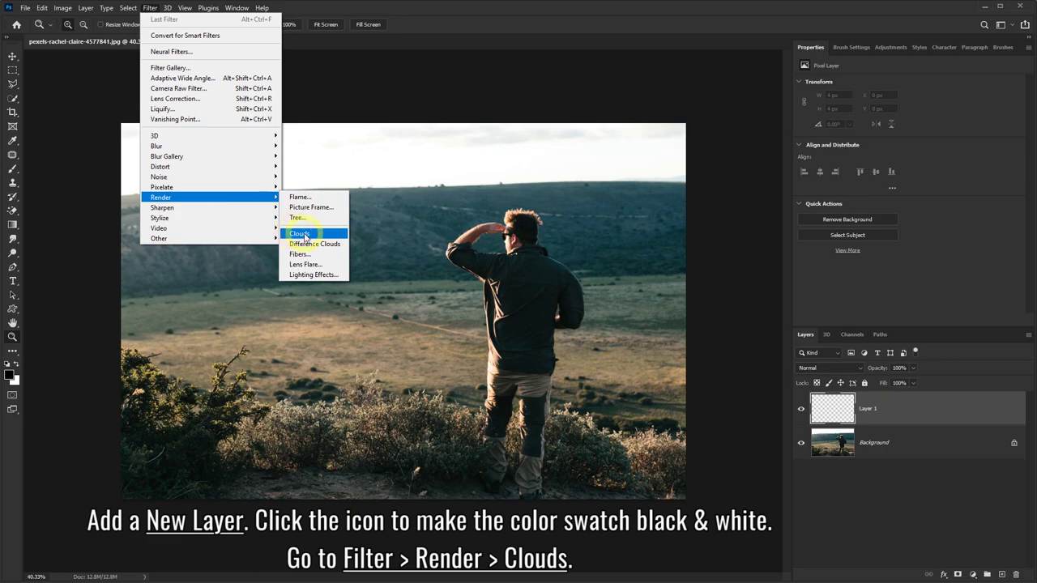
click(304, 236)
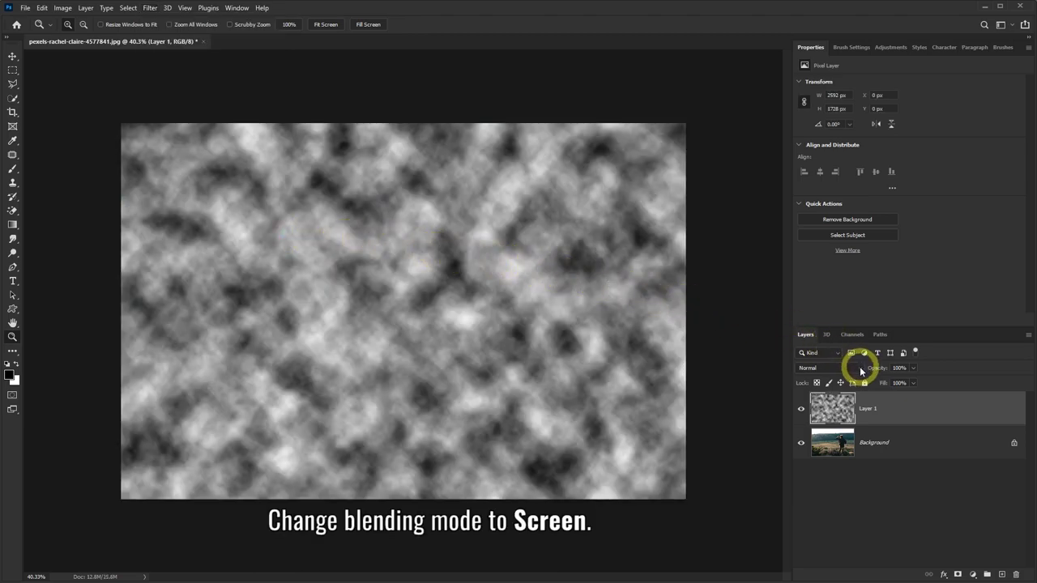
click(861, 370)
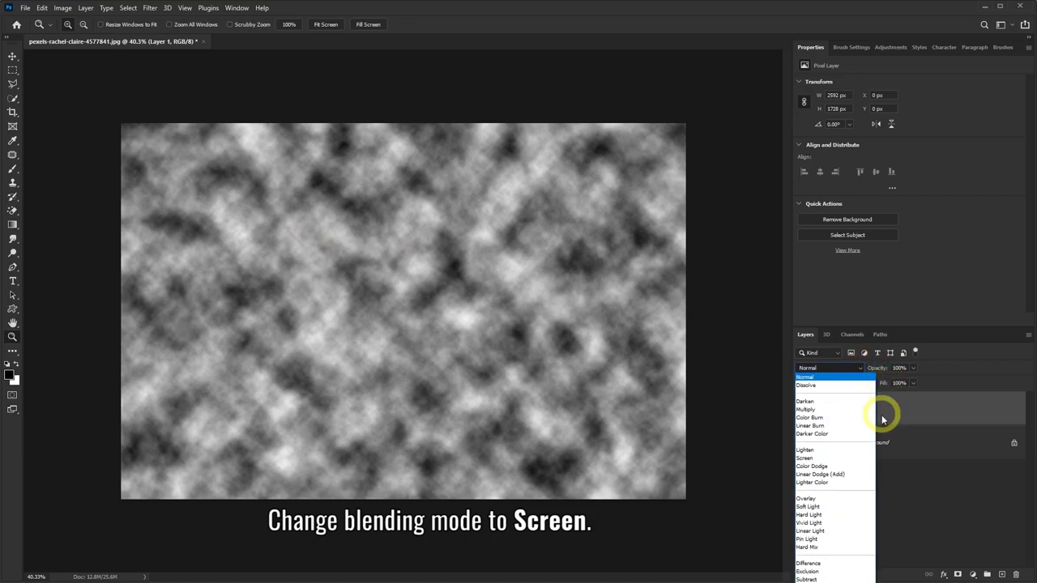
click(806, 458)
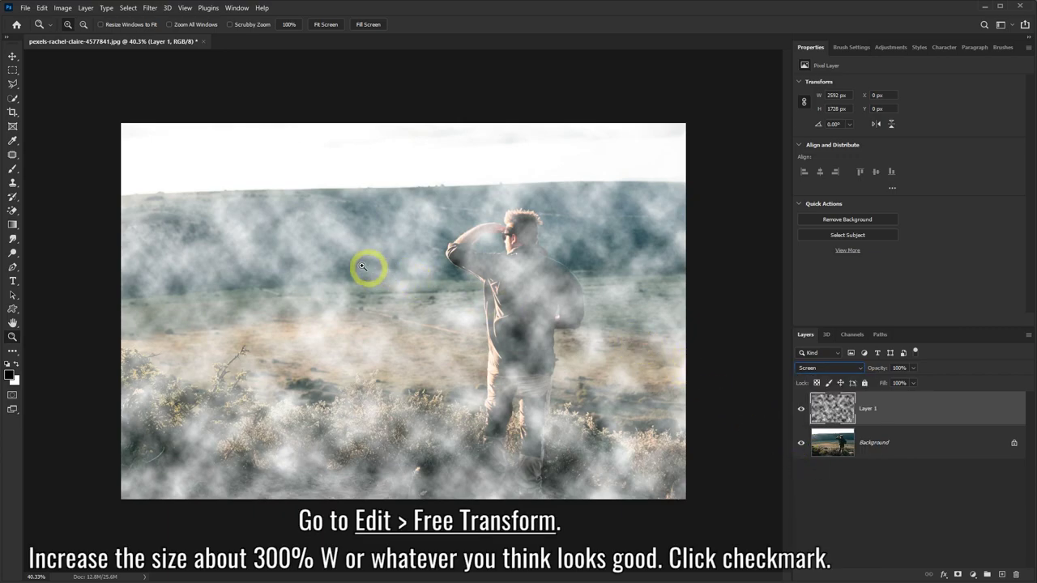
Free Transform the clouds to about 296%, reposition them over the photo, and commit.
click(42, 8)
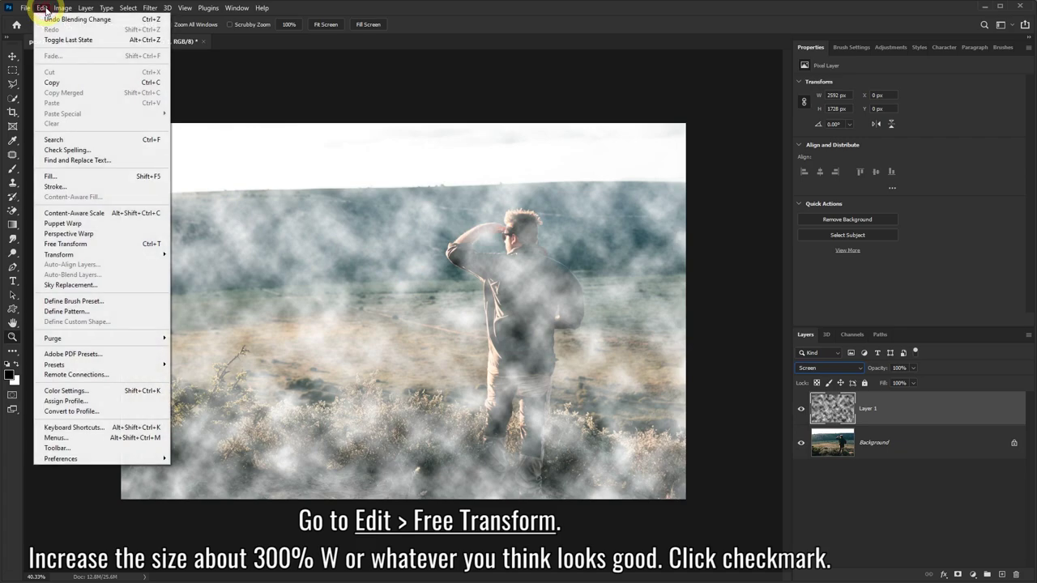
click(73, 244)
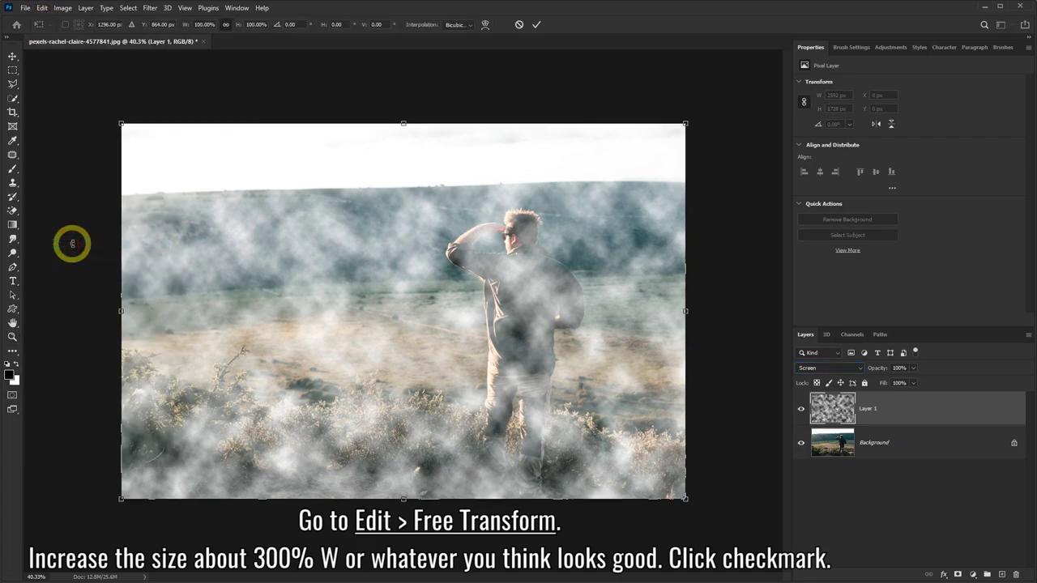
key(ctrl+0)
scroll(239, 244, down, 5)
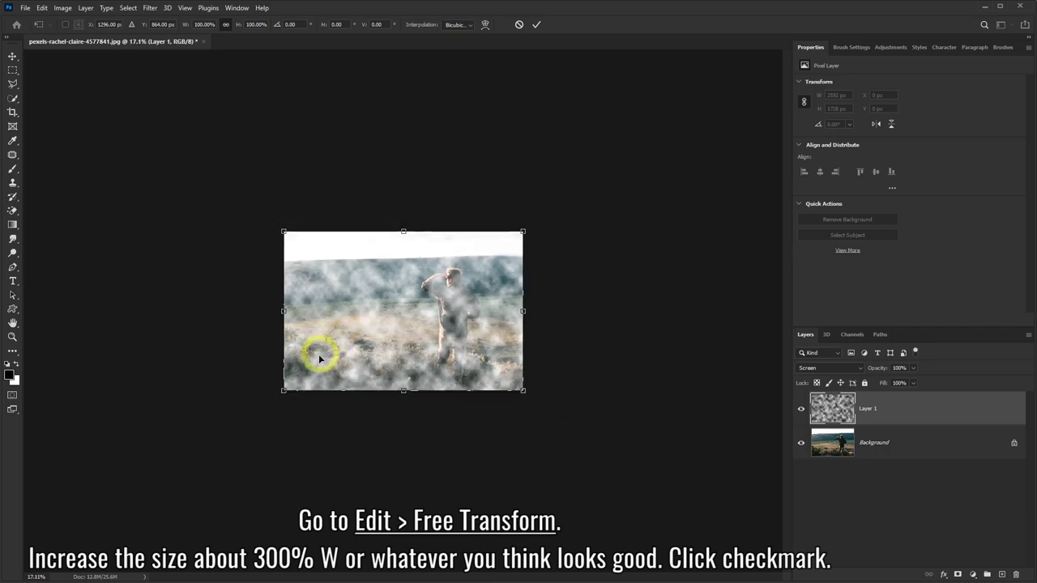
drag(282, 391, 87, 520)
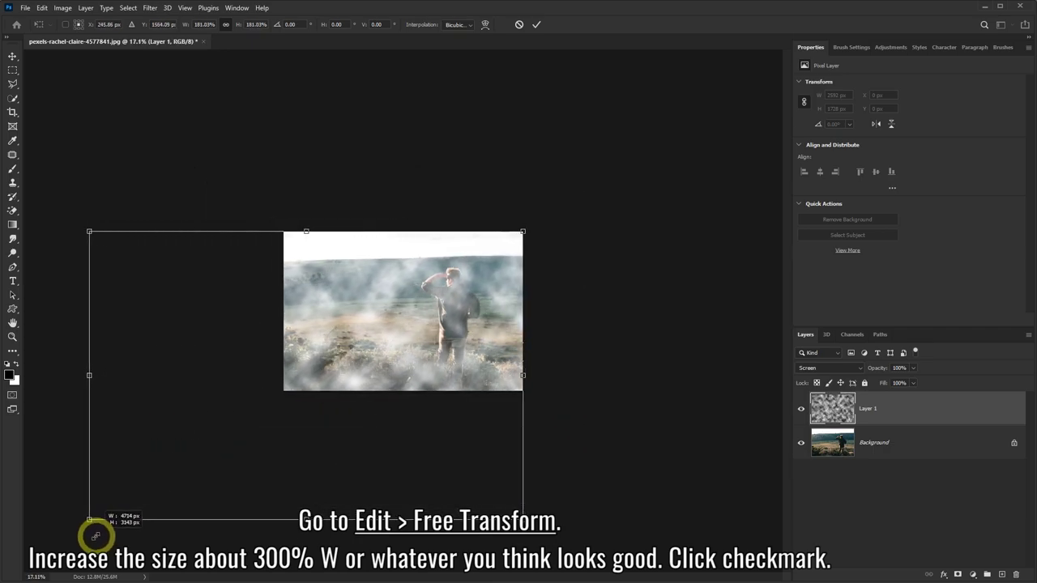
drag(525, 231, 798, 49)
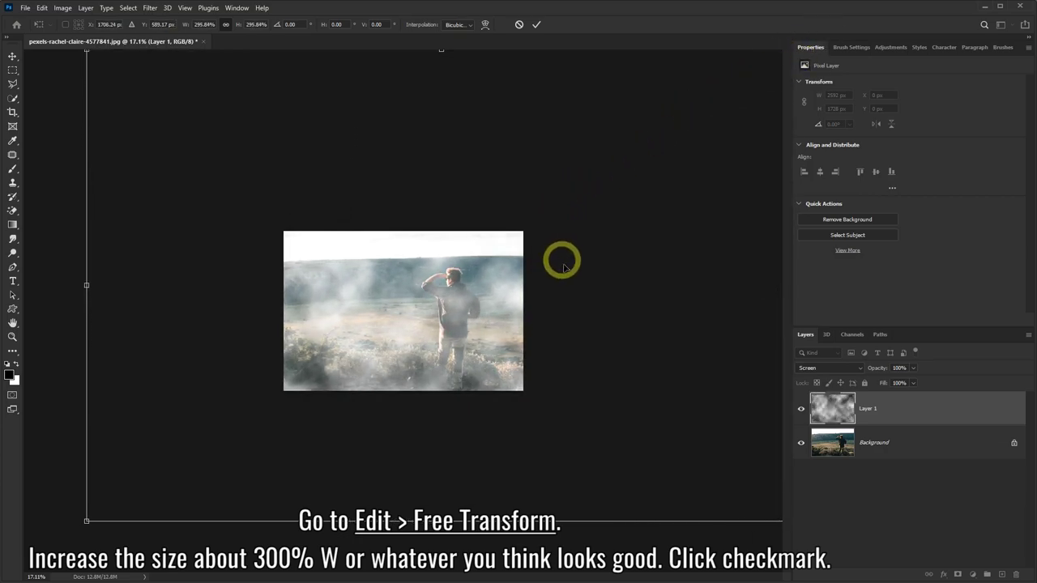
mouse_move(572, 290)
mouse_down()
mouse_move(508, 317)
mouse_move(568, 343)
mouse_move(590, 319)
mouse_move(544, 340)
mouse_up()
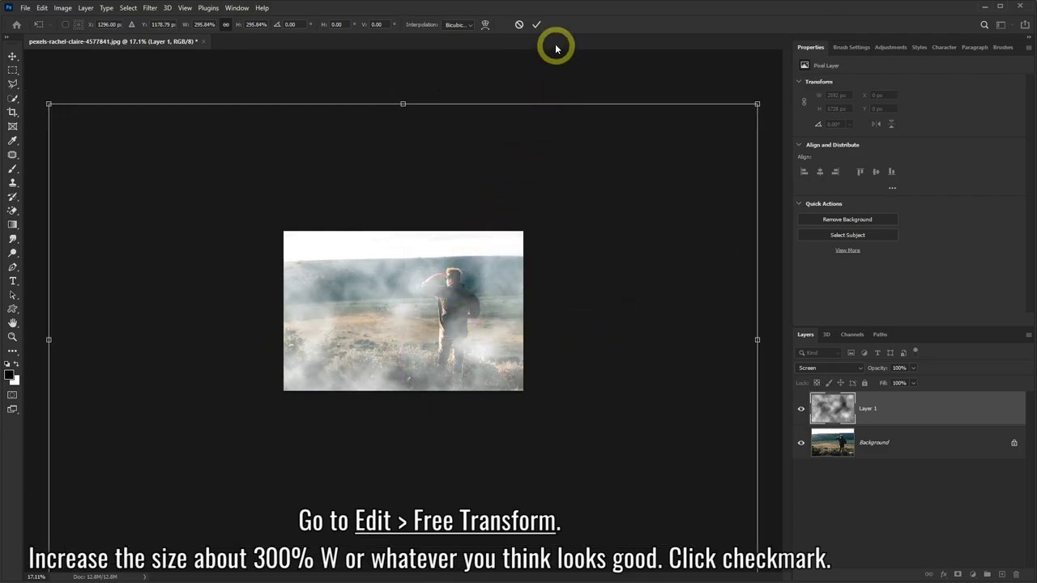
click(535, 27)
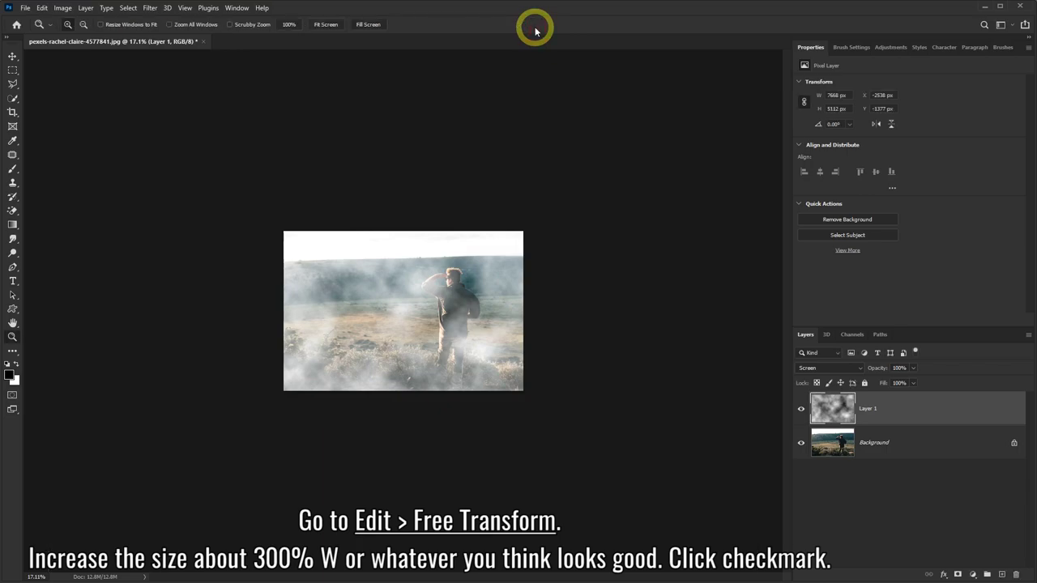
click(415, 304)
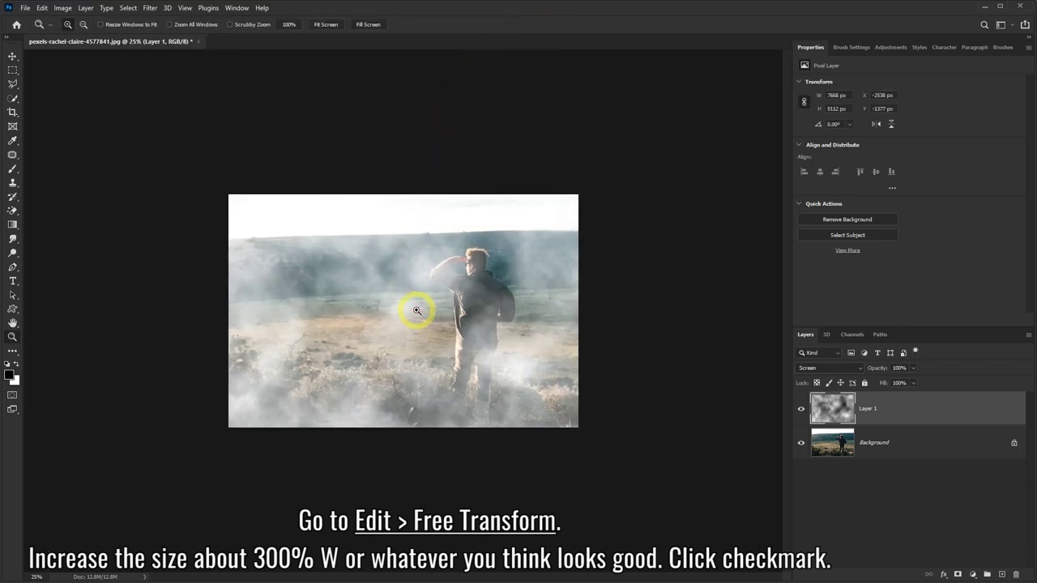
click(416, 309)
click(416, 311)
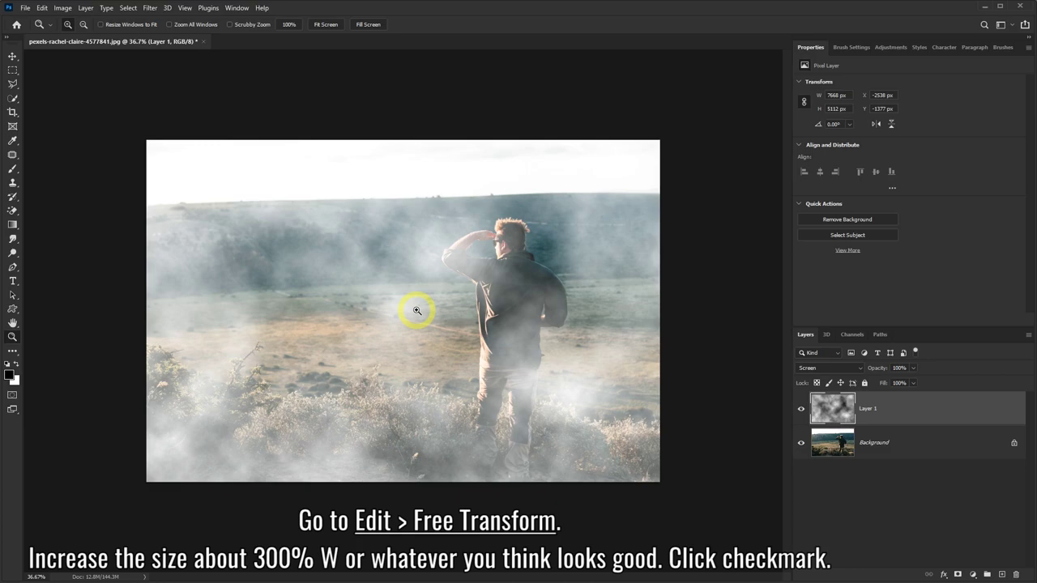
click(417, 311)
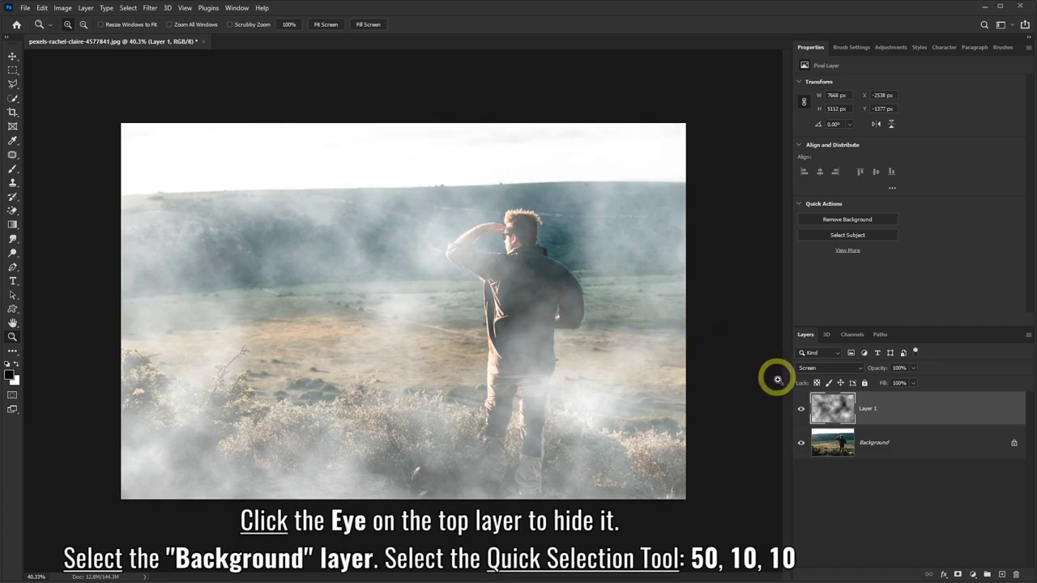
Hide Layer 1, select Background, and set Quick Selection to 50 px, 10% hardness, 10% spacing.
click(800, 410)
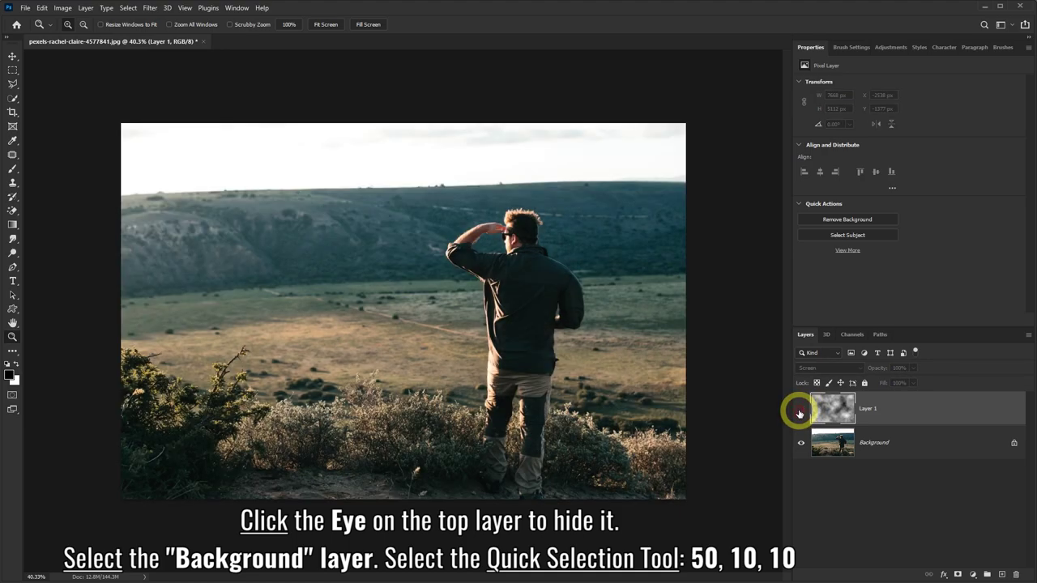
click(898, 441)
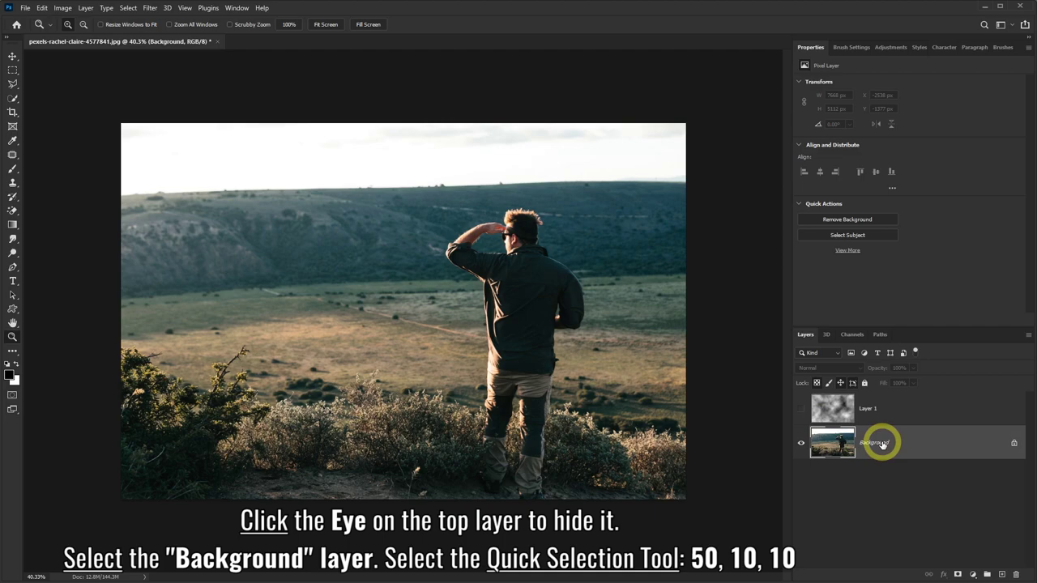
click(13, 100)
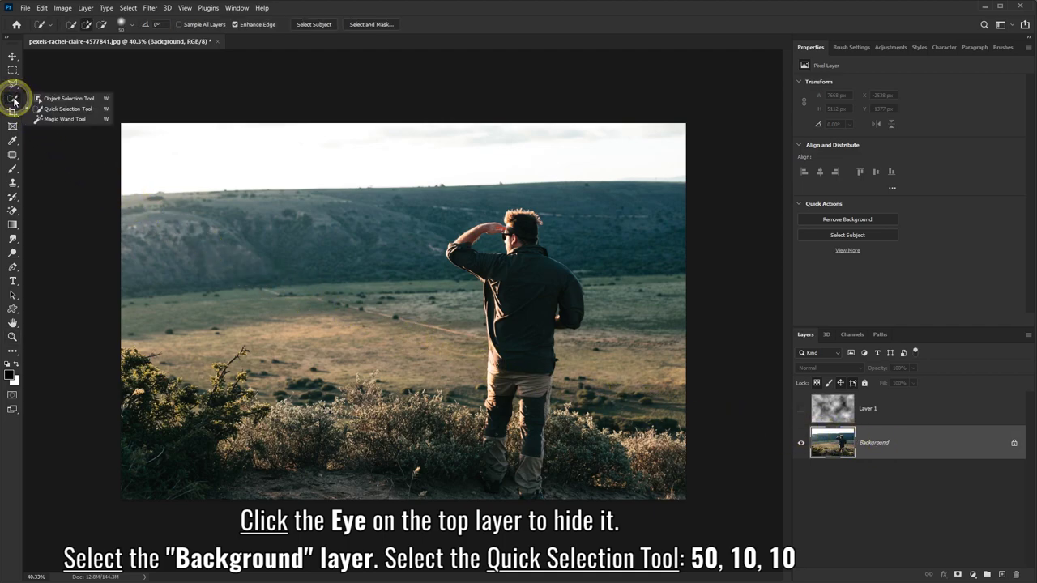
click(79, 114)
click(134, 25)
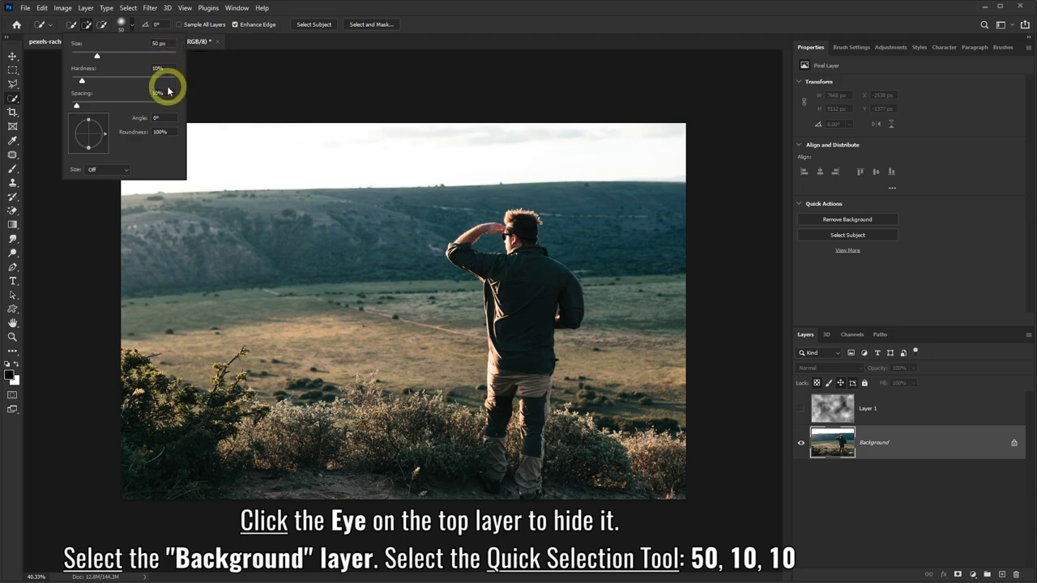
click(301, 6)
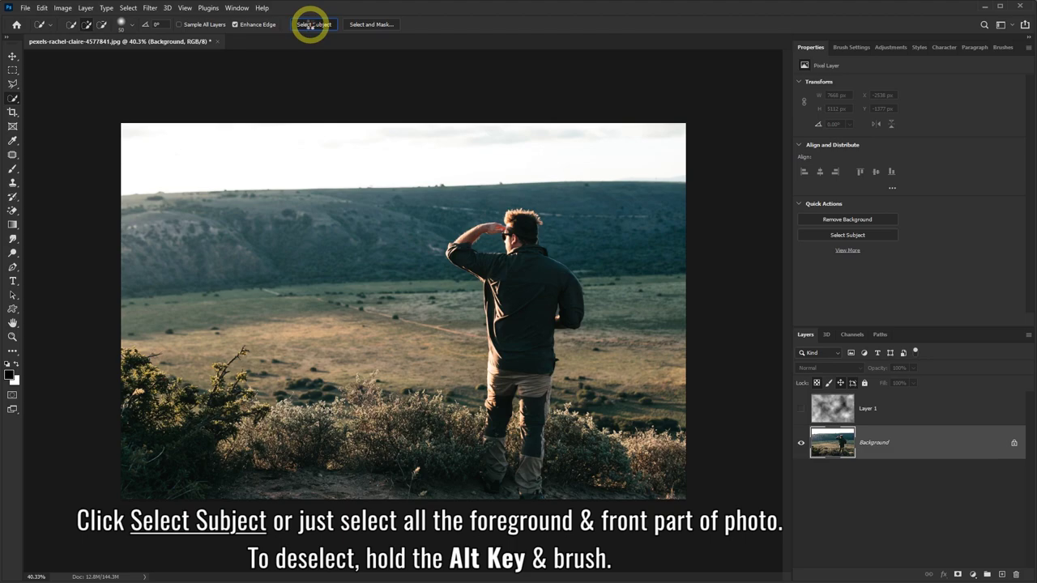
Select Subject on the man, then add the foreground bushes with the Quick Selection brush.
click(310, 25)
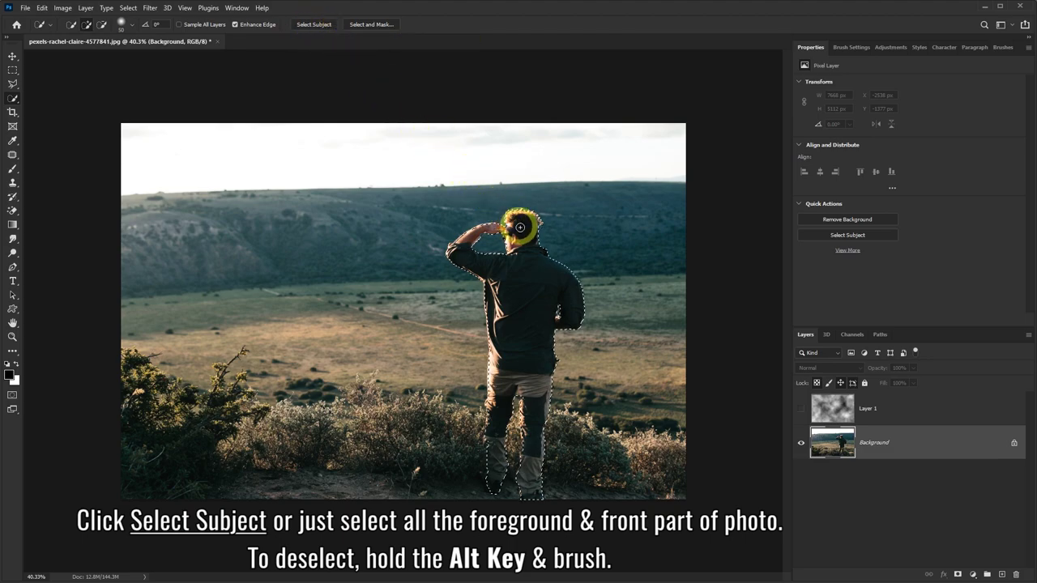
mouse_move(520, 227)
mouse_down()
mouse_move(515, 444)
mouse_move(194, 452)
mouse_move(155, 416)
mouse_move(137, 370)
mouse_move(178, 402)
mouse_move(403, 420)
mouse_move(262, 368)
mouse_move(236, 382)
mouse_move(242, 427)
mouse_up()
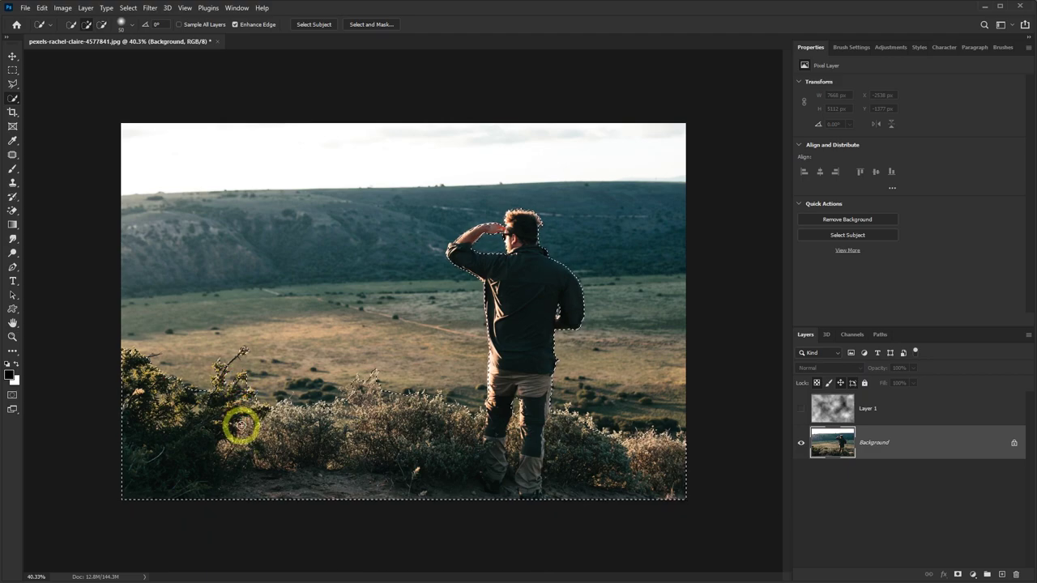
Show Layer 1 again, add a layer mask from the selection, and invert that mask.
click(887, 412)
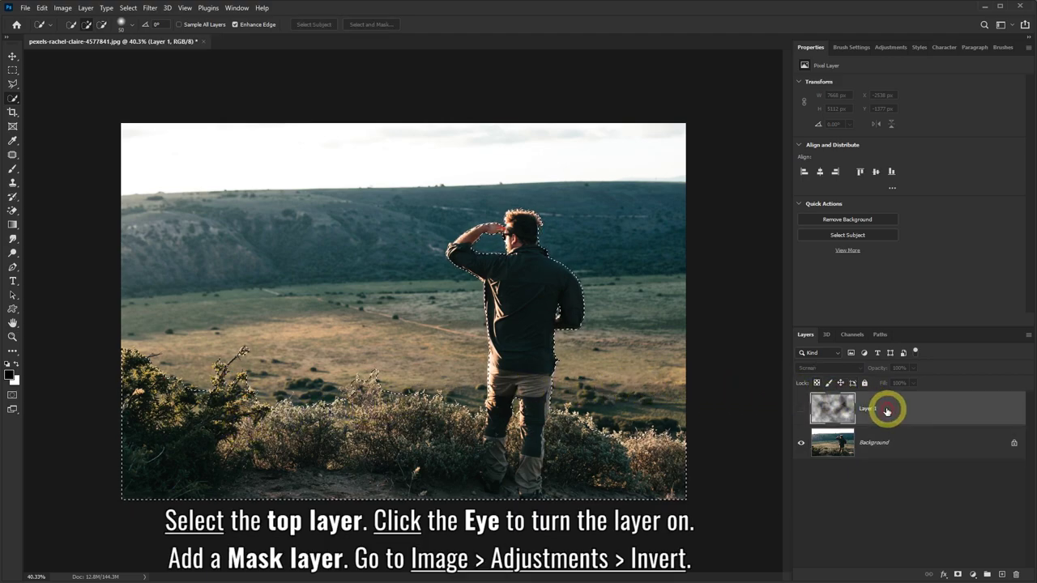
click(801, 409)
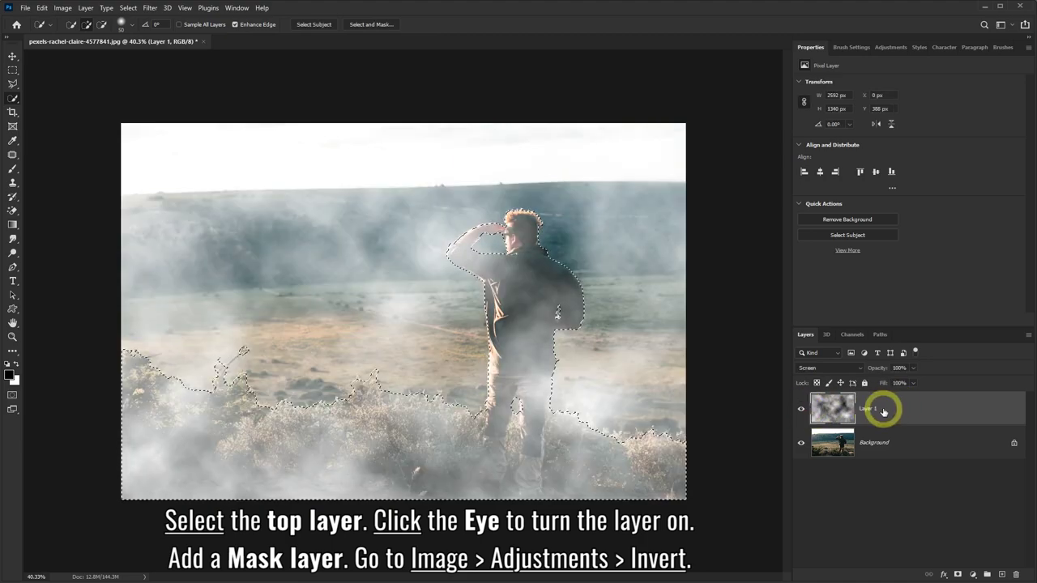
click(959, 574)
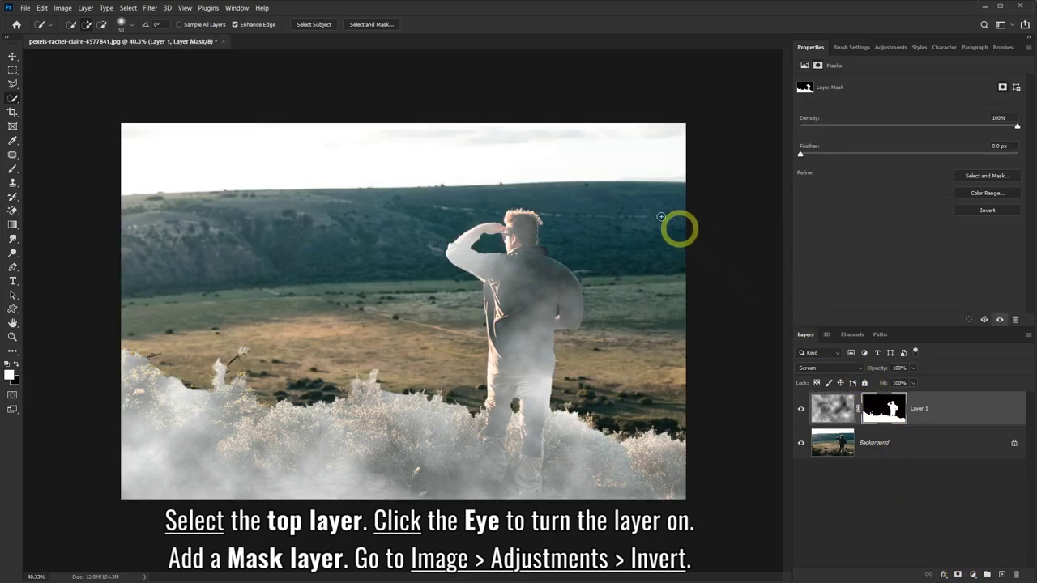
click(64, 8)
mouse_move(79, 36)
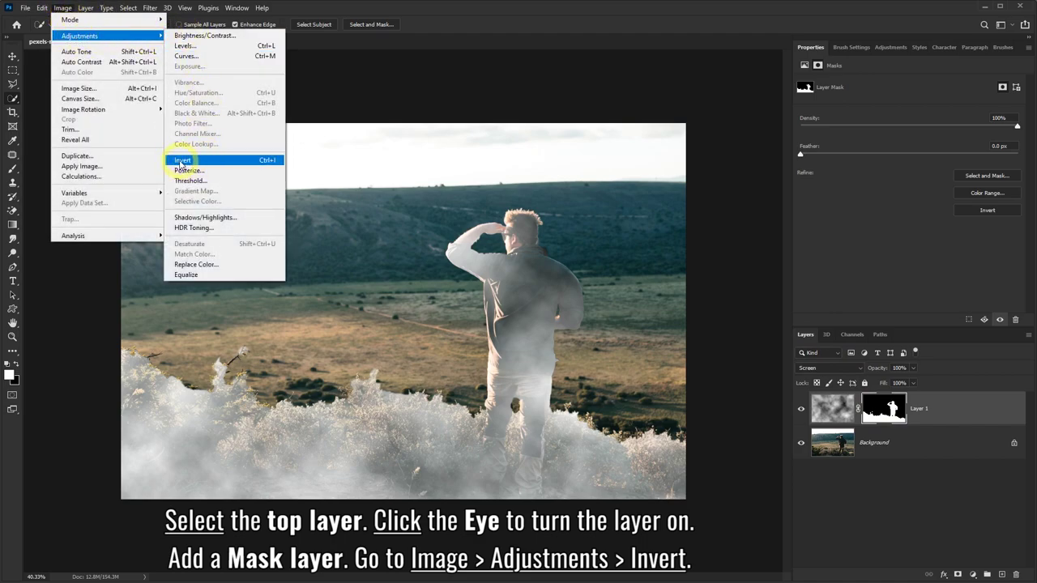
click(181, 161)
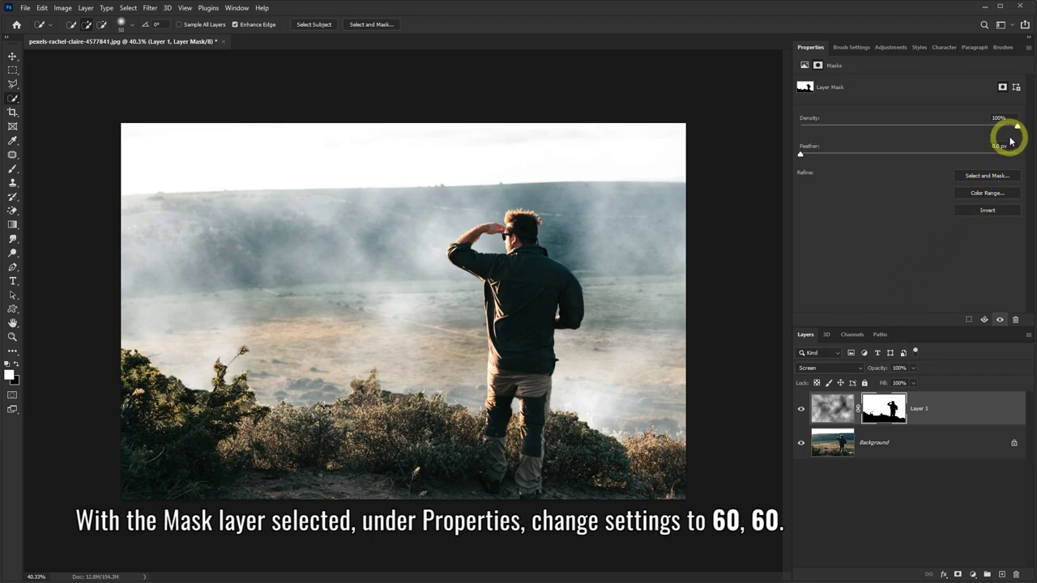
Lower the fog mask's density to 60% and set its feather to 60 px.
mouse_move(1018, 128)
mouse_down()
mouse_move(764, 130)
mouse_move(918, 129)
mouse_up()
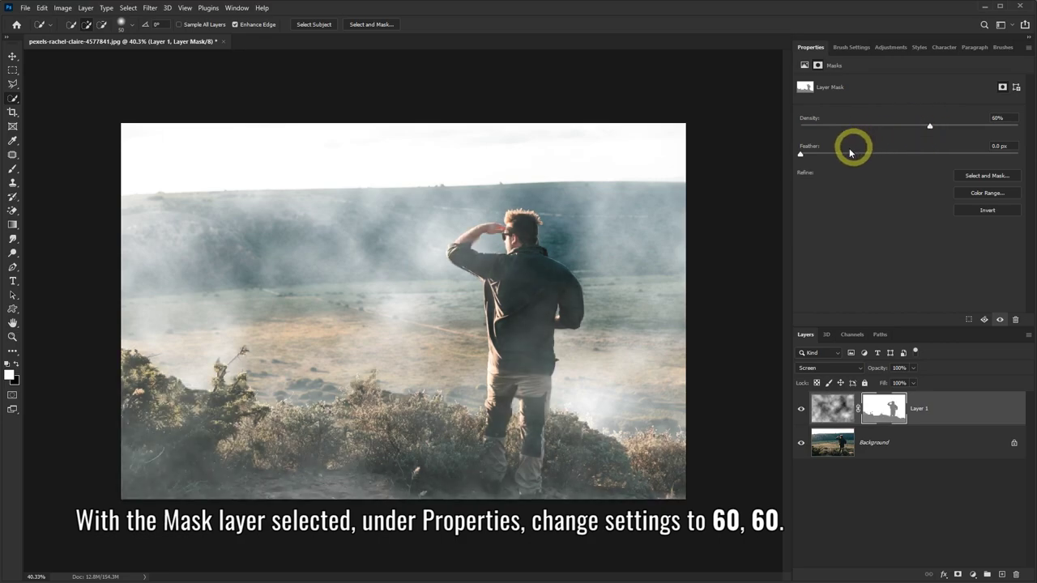
mouse_move(803, 158)
mouse_down()
mouse_move(995, 155)
mouse_move(910, 153)
mouse_move(918, 156)
mouse_up()
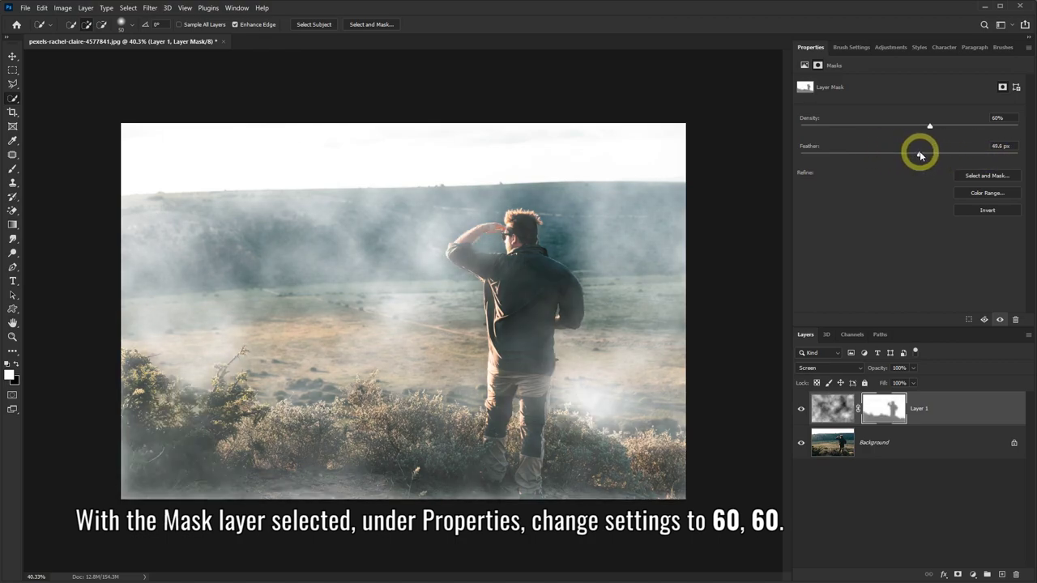
double_click(995, 146)
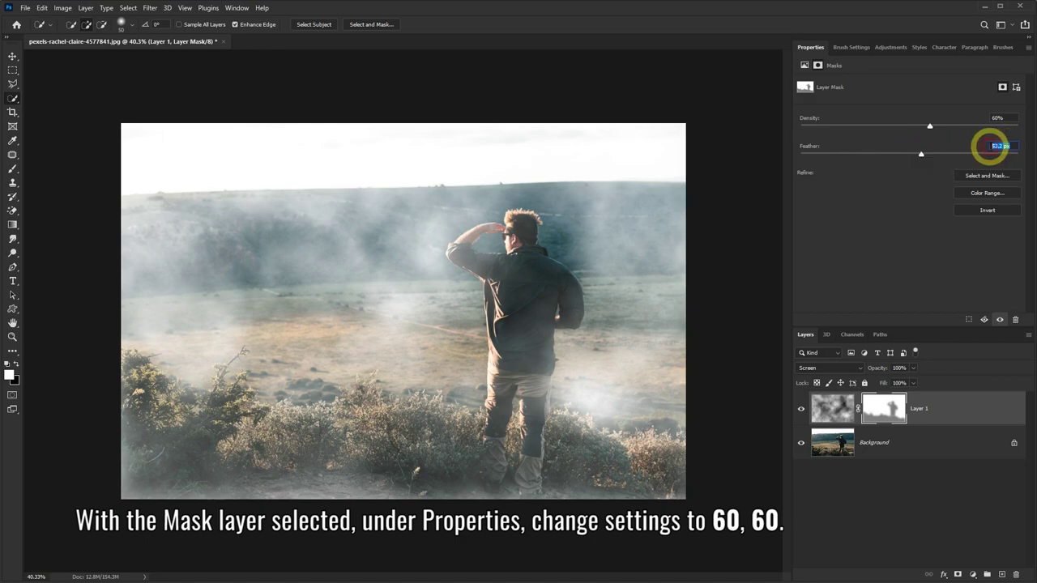
text(60)
key(Return)
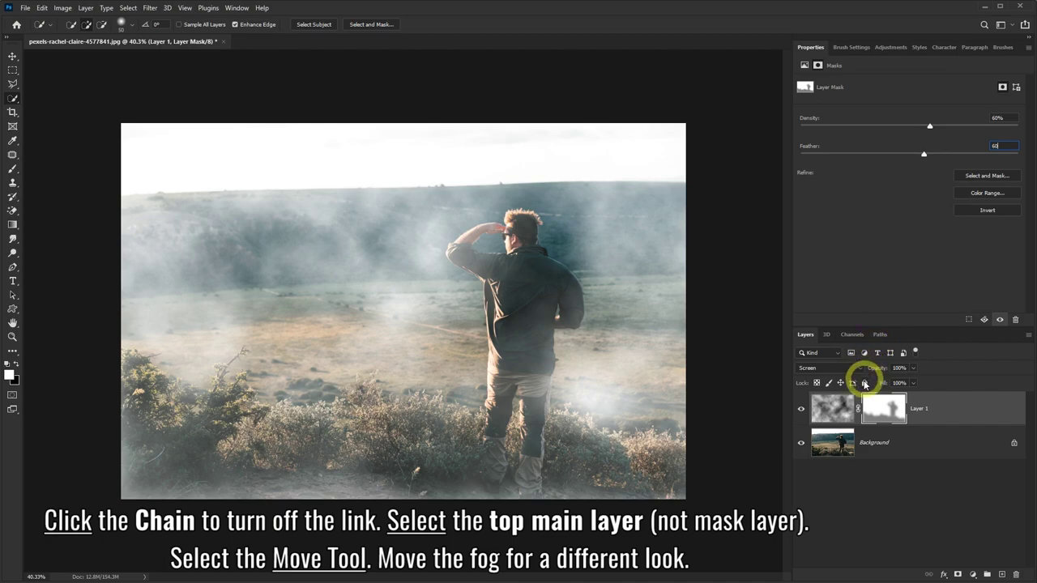
Unlink the mask and move the clouds alone to X -2748 px, Y -1369 px.
click(857, 412)
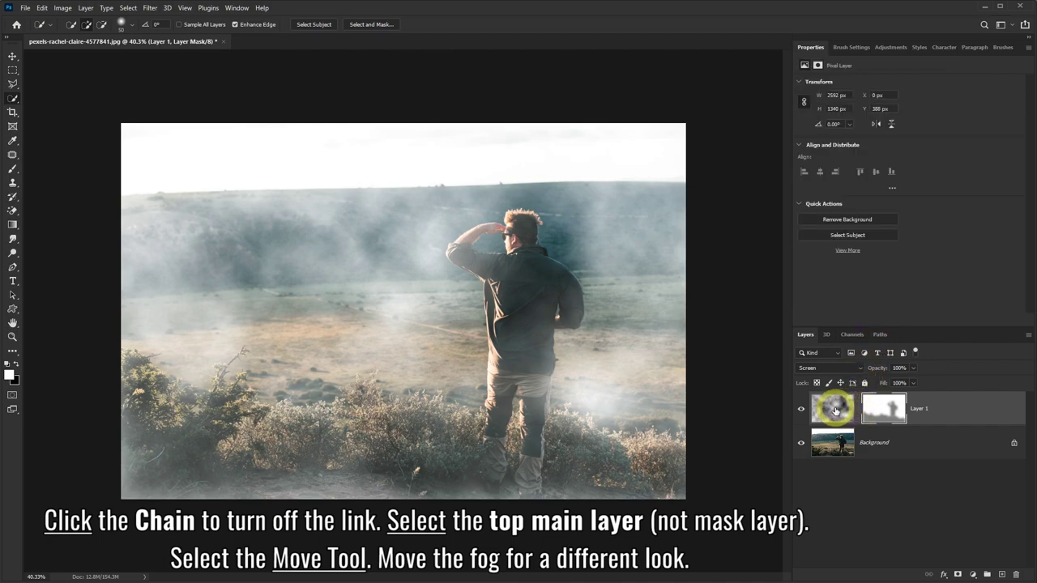
click(836, 411)
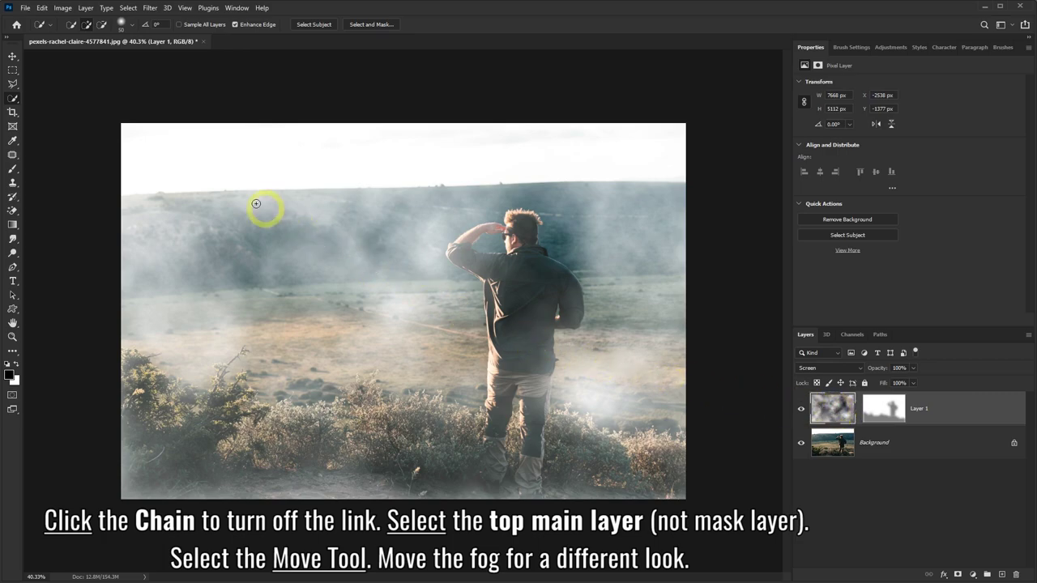
click(13, 57)
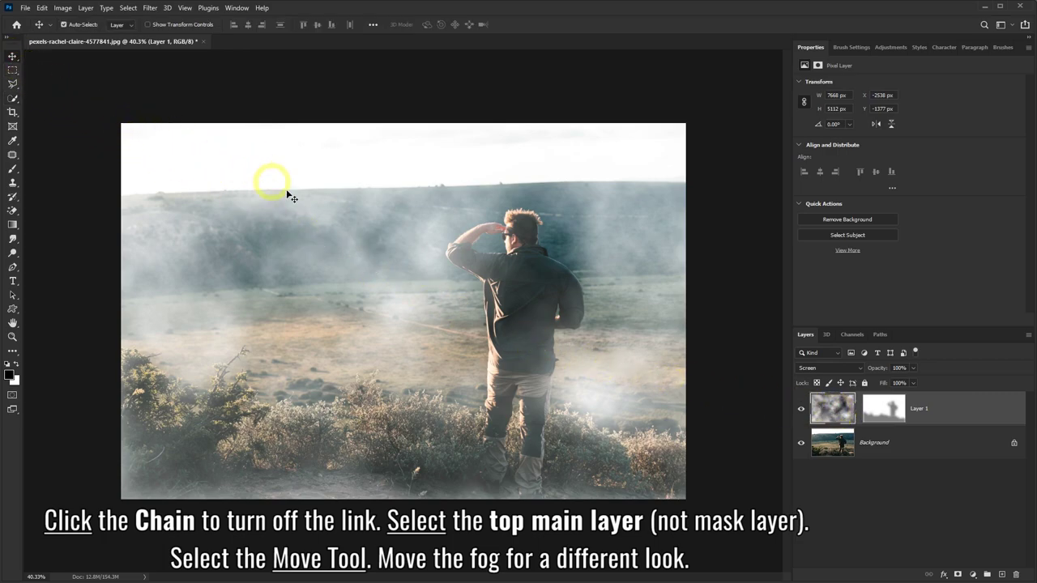
mouse_move(442, 344)
mouse_down()
mouse_move(329, 297)
mouse_move(431, 349)
mouse_move(403, 362)
mouse_move(412, 343)
mouse_move(511, 419)
mouse_move(555, 505)
mouse_move(355, 389)
mouse_move(393, 348)
mouse_up()
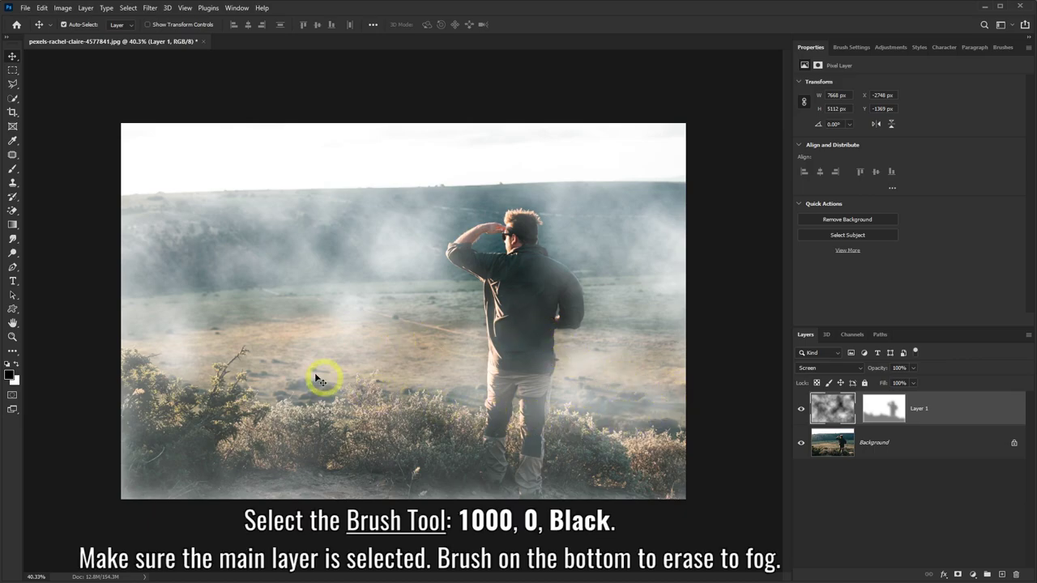
Paint black with a 1000 px, 0% hardness brush along the bottom of Layer 1.
click(12, 174)
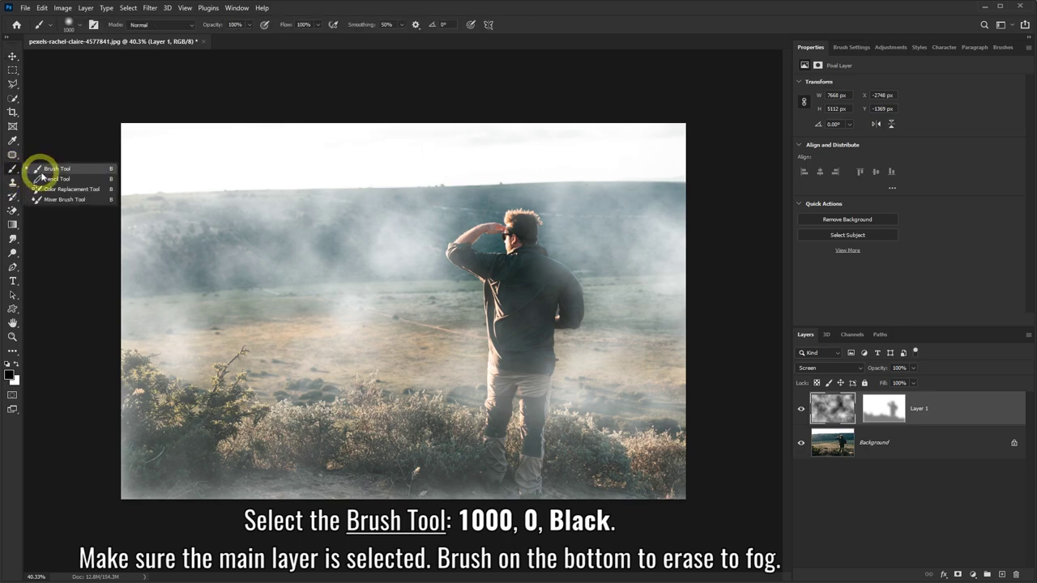
click(50, 171)
click(77, 26)
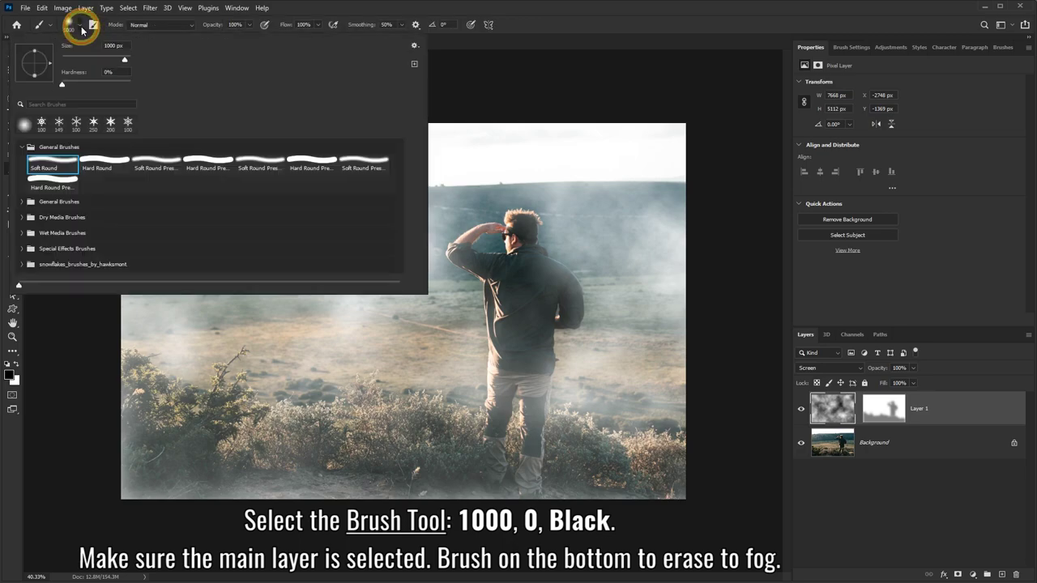
click(312, 4)
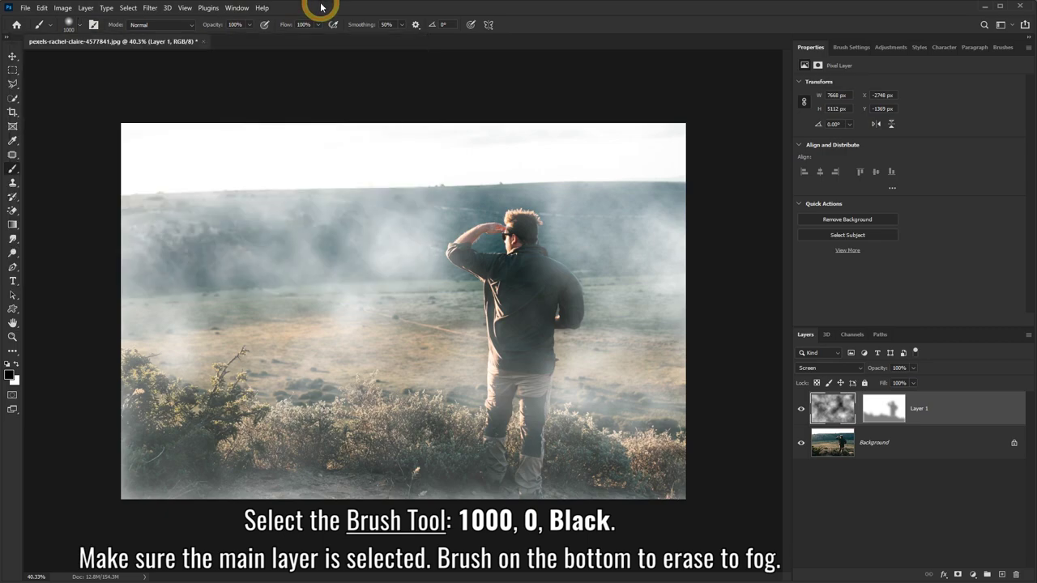
click(11, 375)
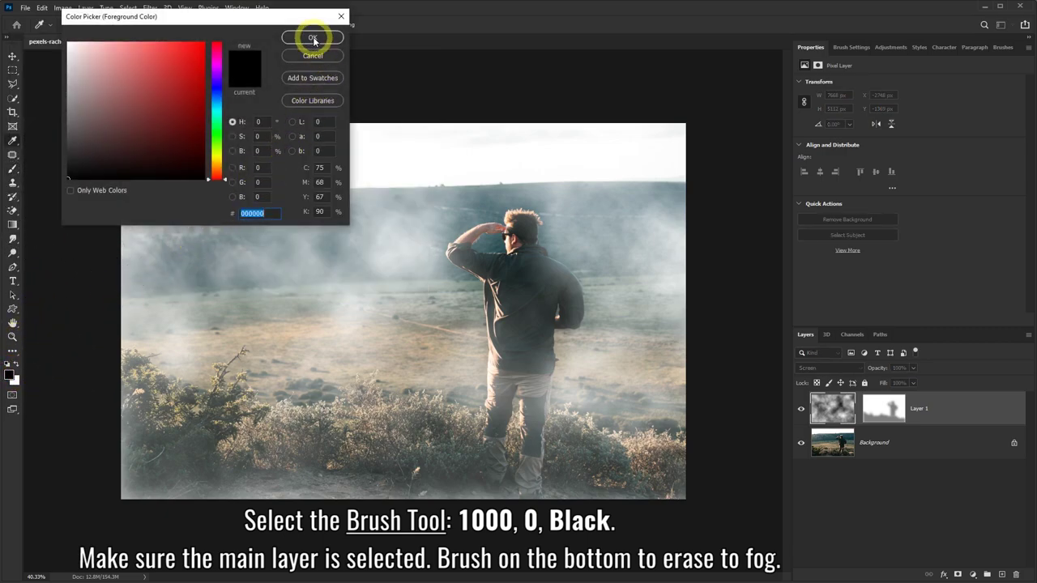
click(314, 40)
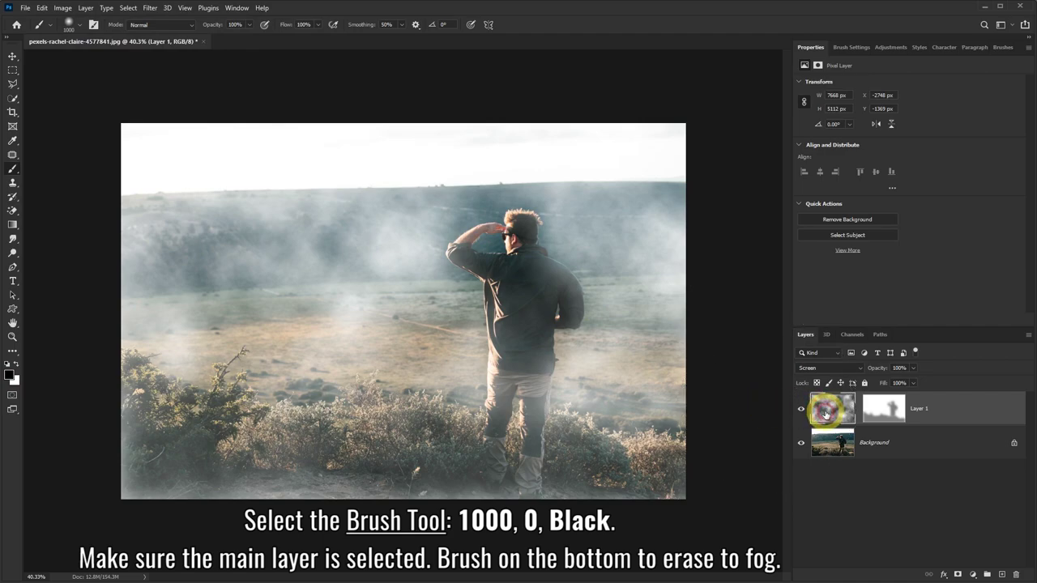
click(825, 411)
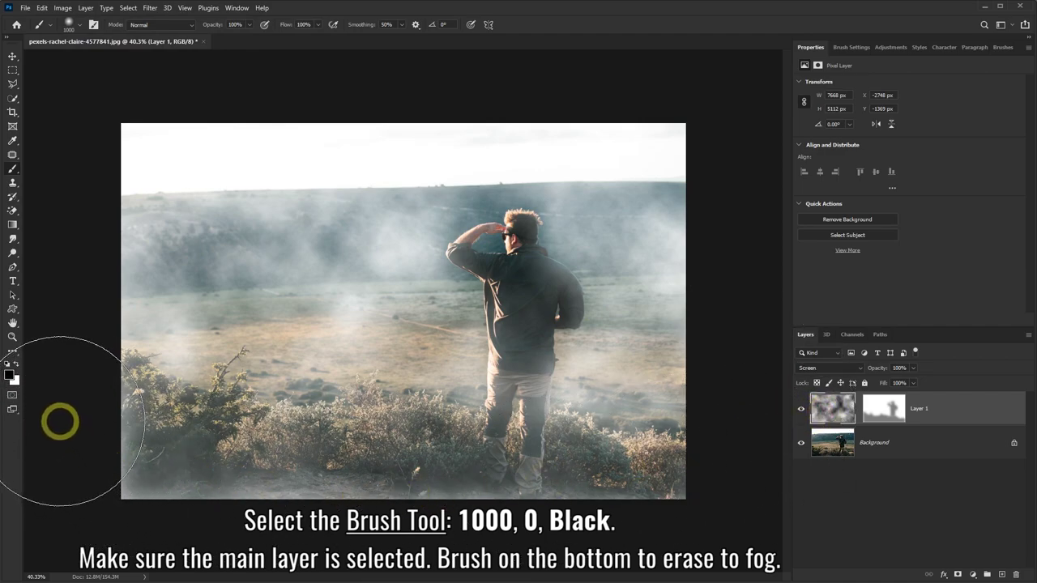
mouse_move(73, 493)
mouse_down()
mouse_move(275, 567)
mouse_move(590, 556)
mouse_move(695, 491)
mouse_move(752, 528)
mouse_move(632, 562)
mouse_move(93, 482)
mouse_move(378, 465)
mouse_up()
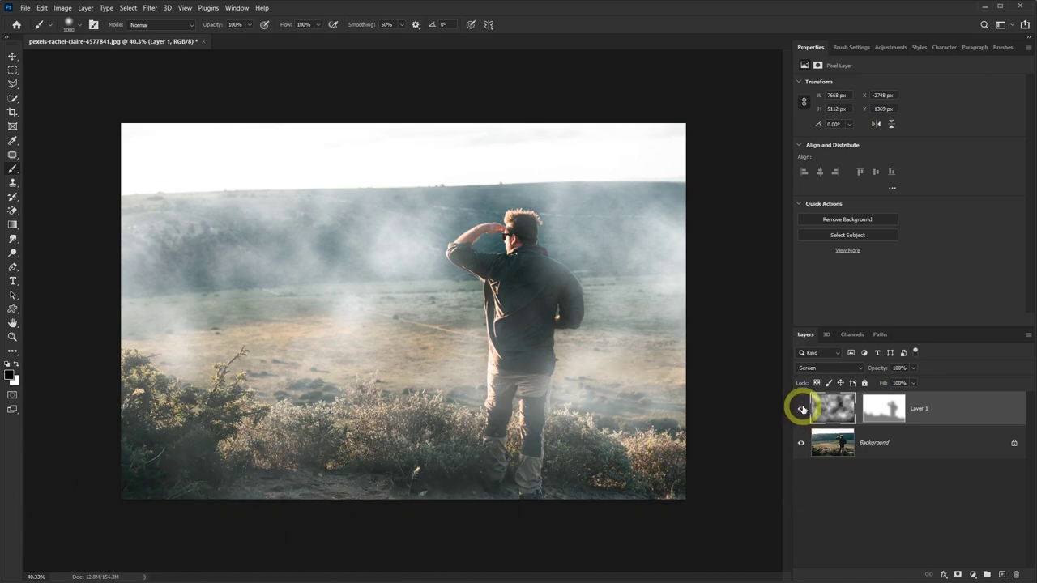
Add a Brightness/Contrast layer clipped to Layer 1, with brightness -10 and contrast 10.
click(973, 576)
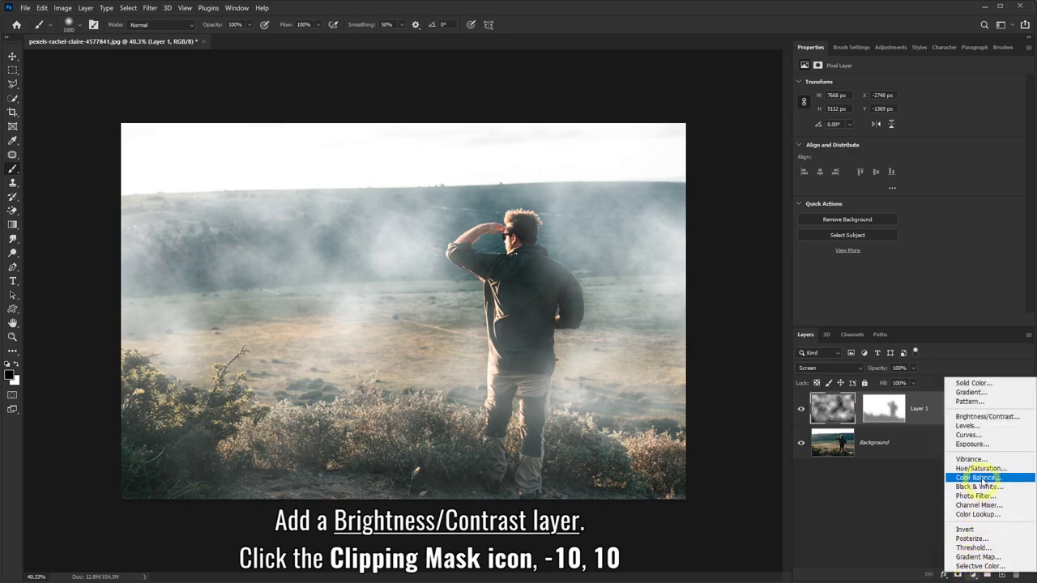
click(991, 417)
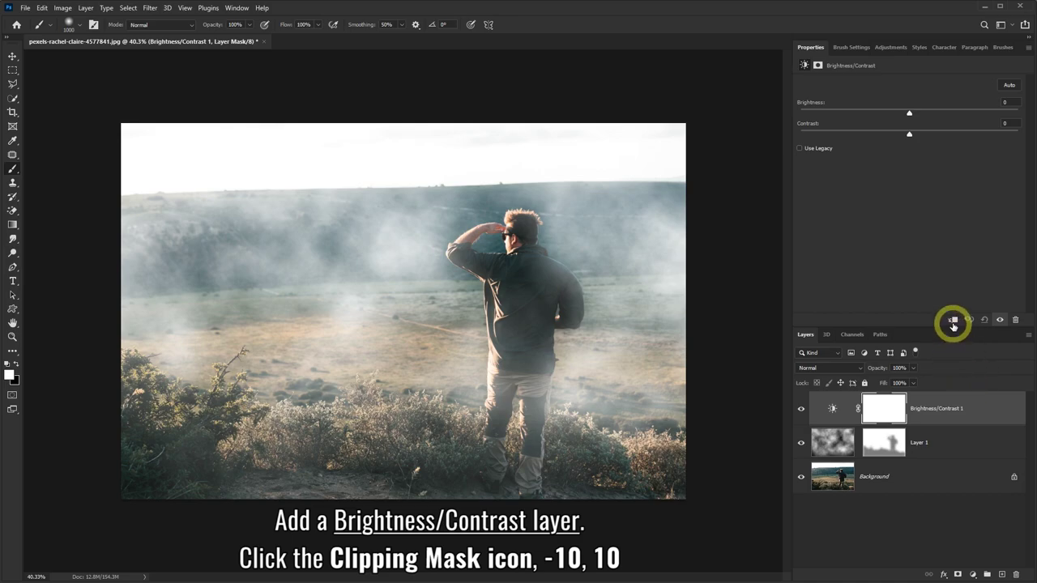
click(954, 322)
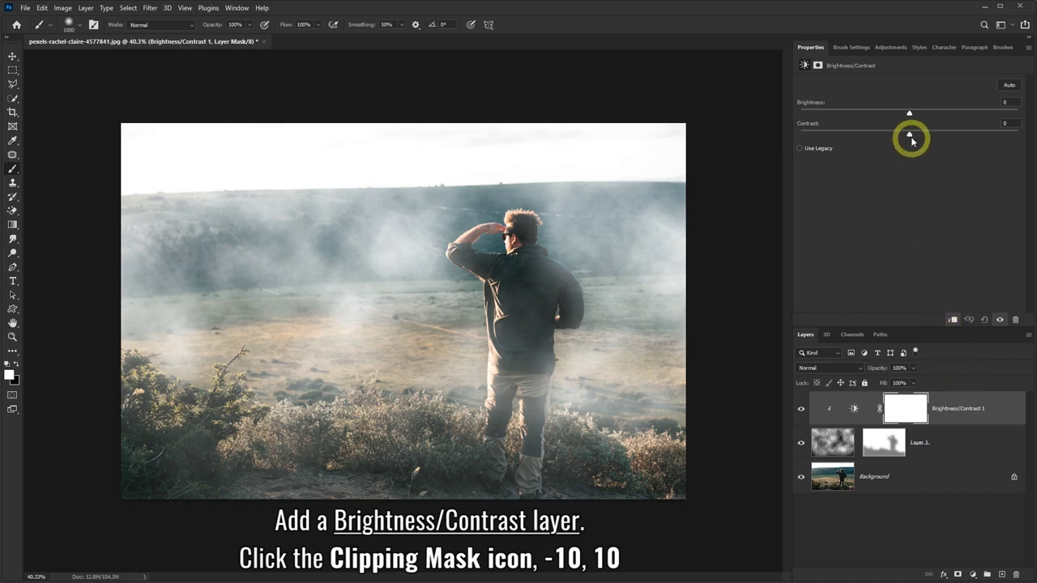
drag(909, 115, 922, 136)
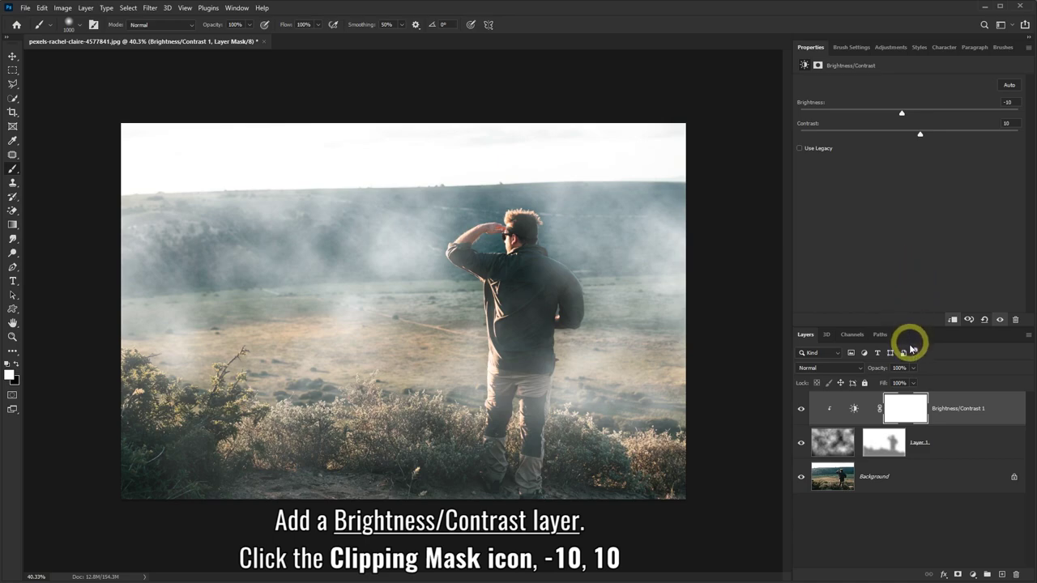
Select Brightness/Contrast 1 and Layer 1 together and group them into Group 1.
click(998, 408)
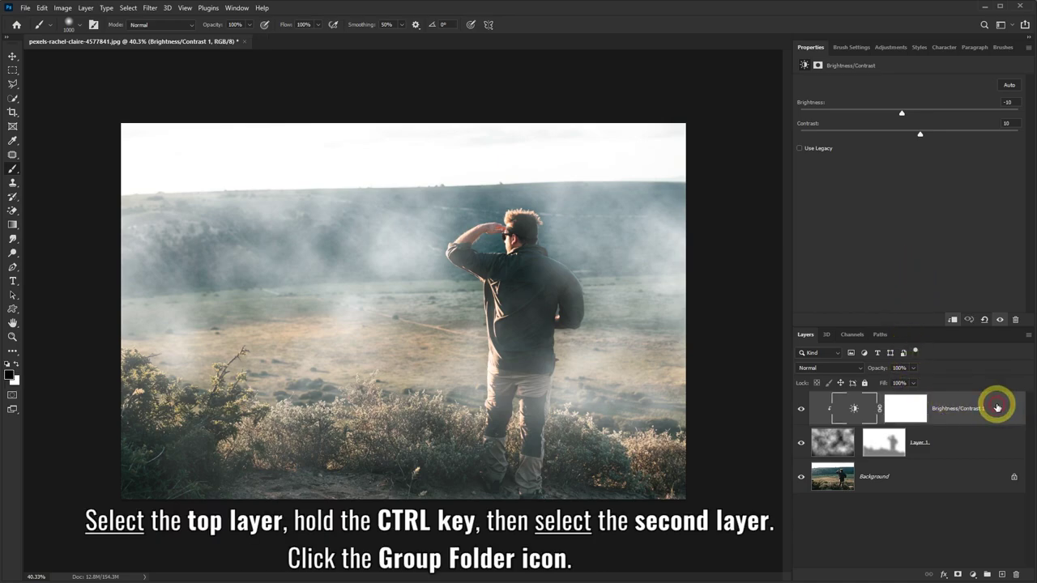
ctrl+click(979, 451)
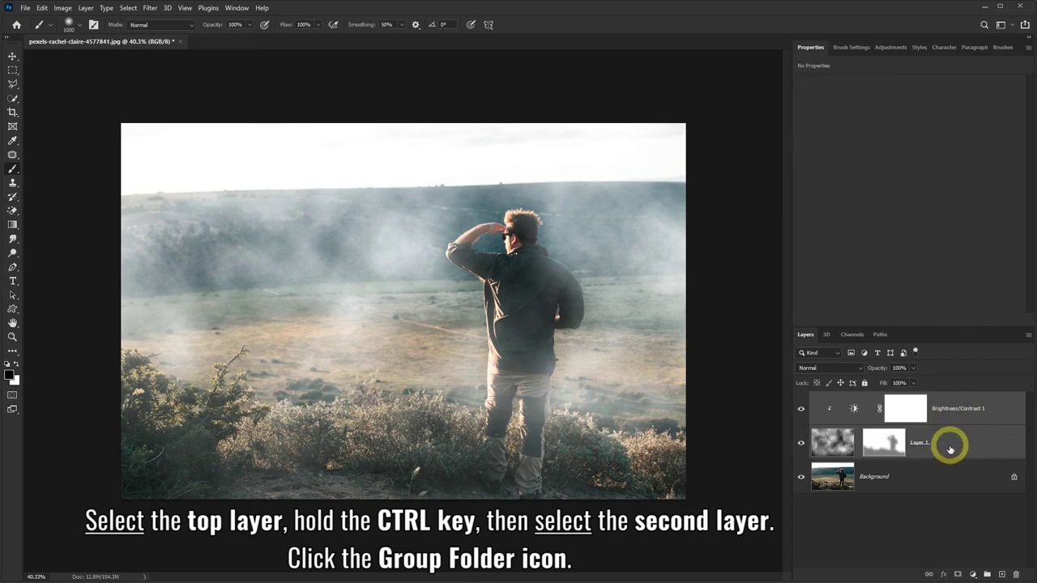
click(987, 575)
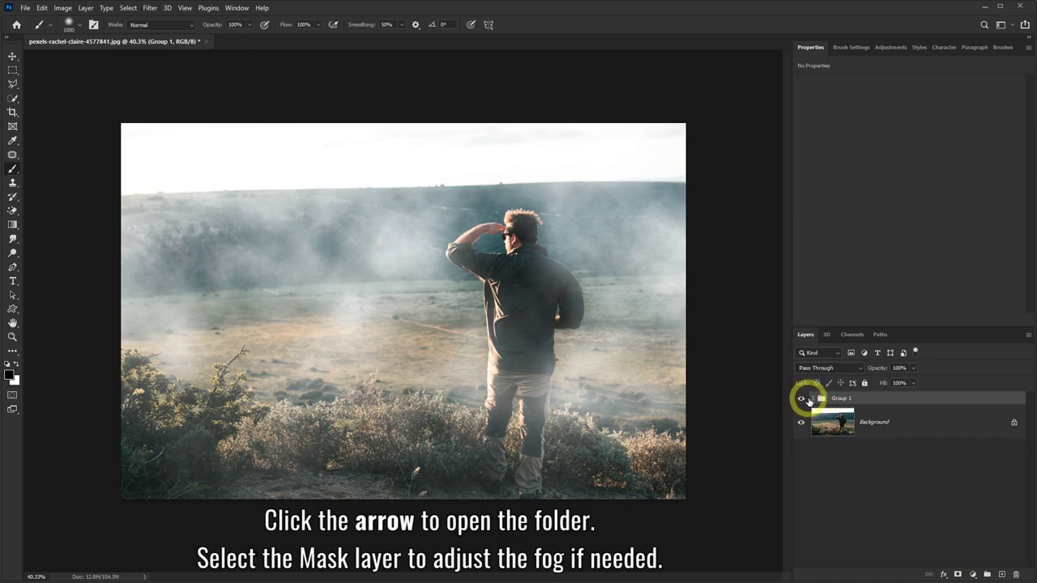
Expand Group 1 to check the fog mask and adjustment layer, then collapse it.
click(814, 399)
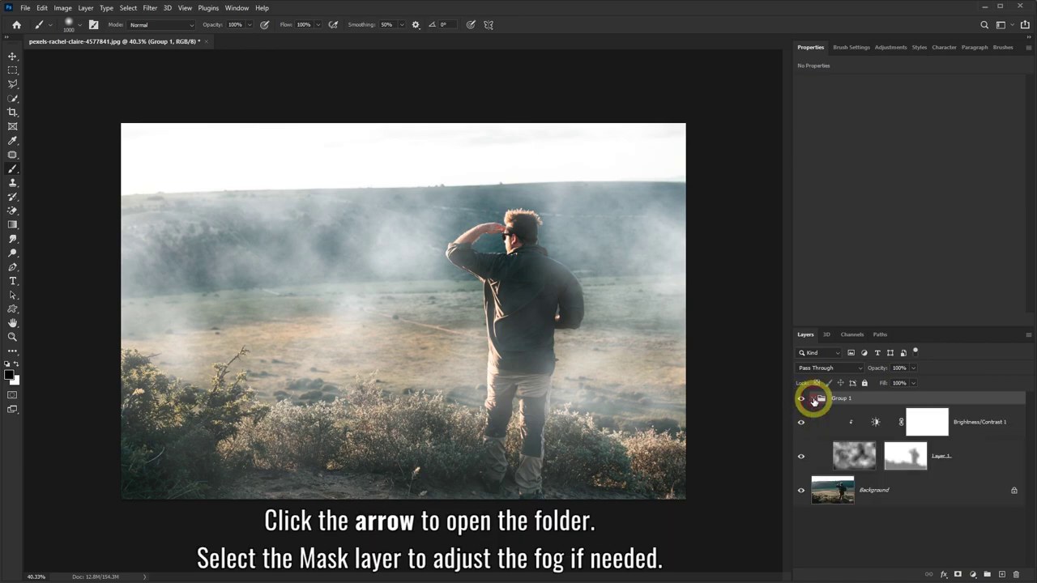
click(906, 460)
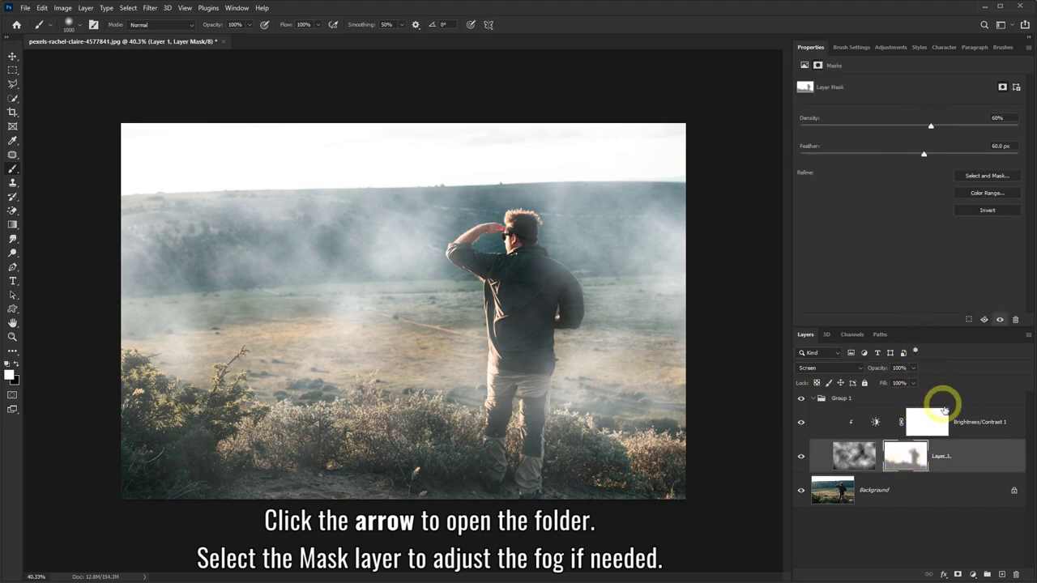
click(971, 423)
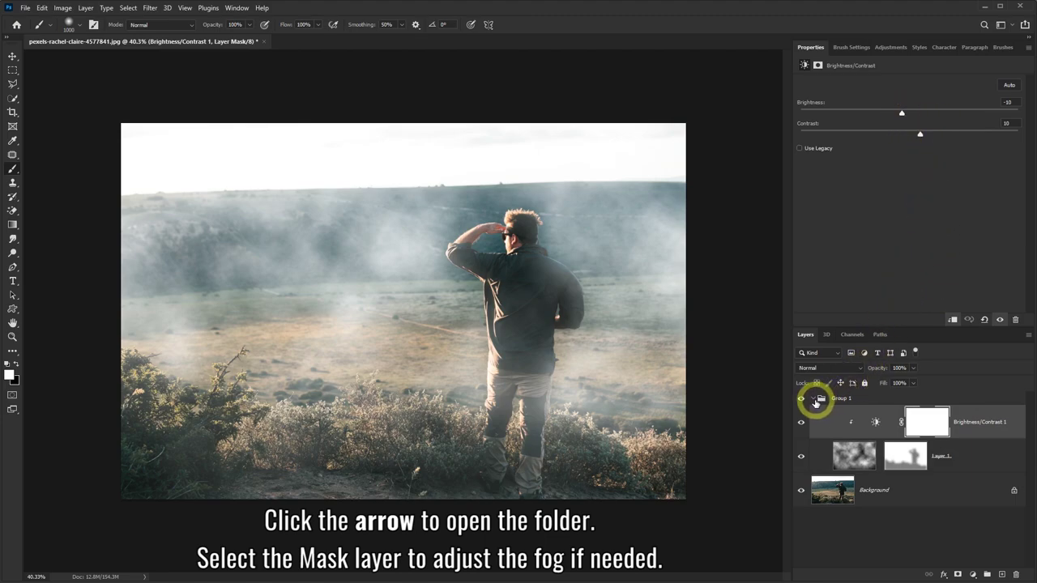
click(813, 401)
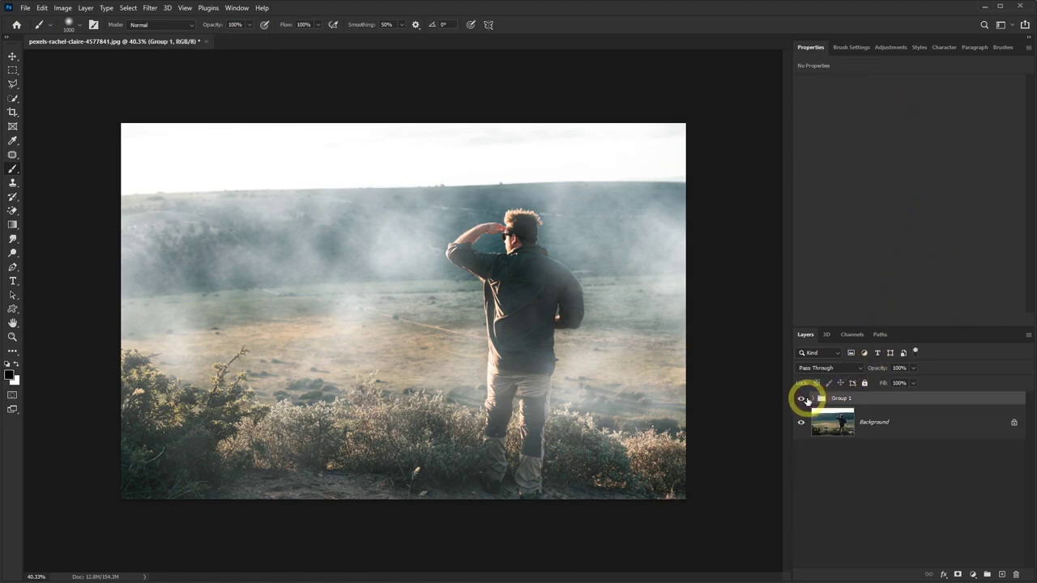
click(800, 402)
click(801, 402)
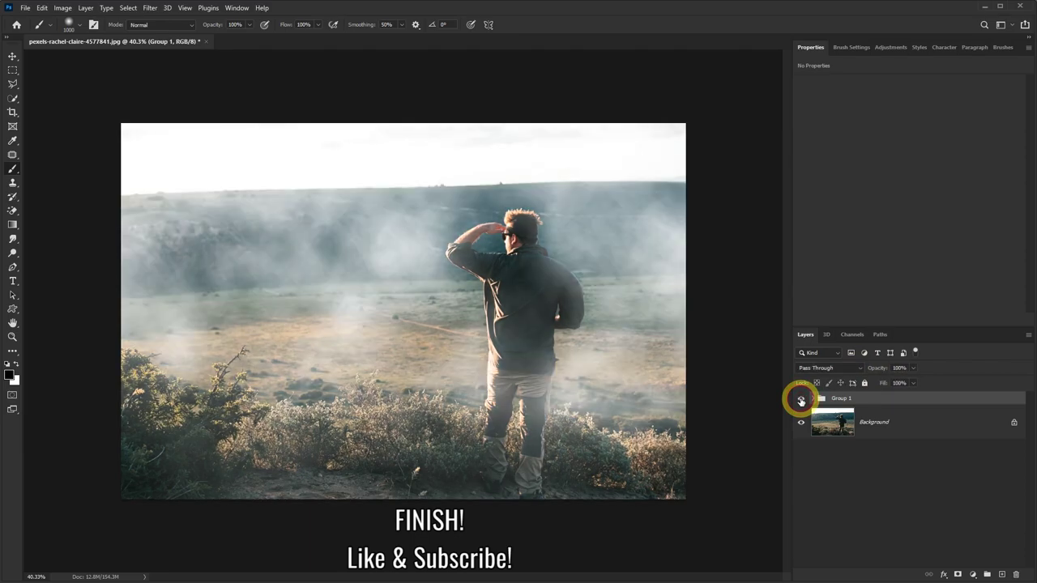
click(800, 400)
click(801, 401)
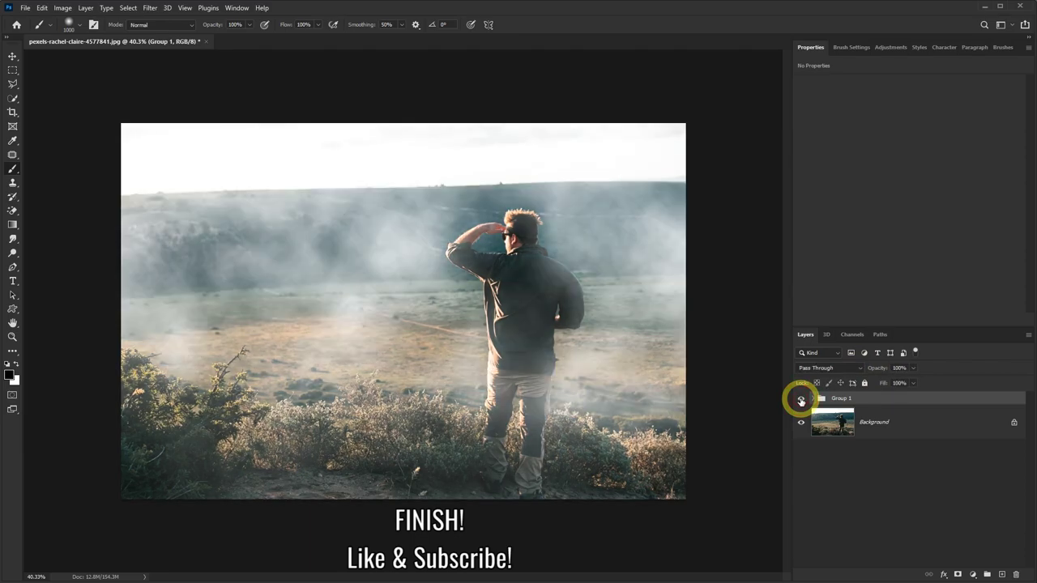